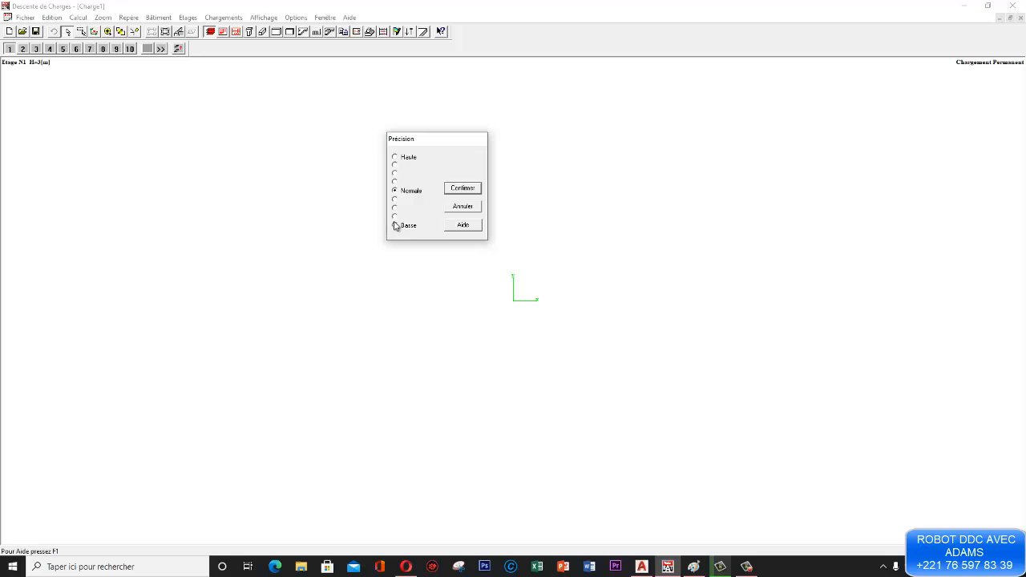
- Dismiss the calculation precision settings without changes and open the wall library (Bibliothèque des voiles)
{"action": "left_click", "coordinate": [471, 208]}
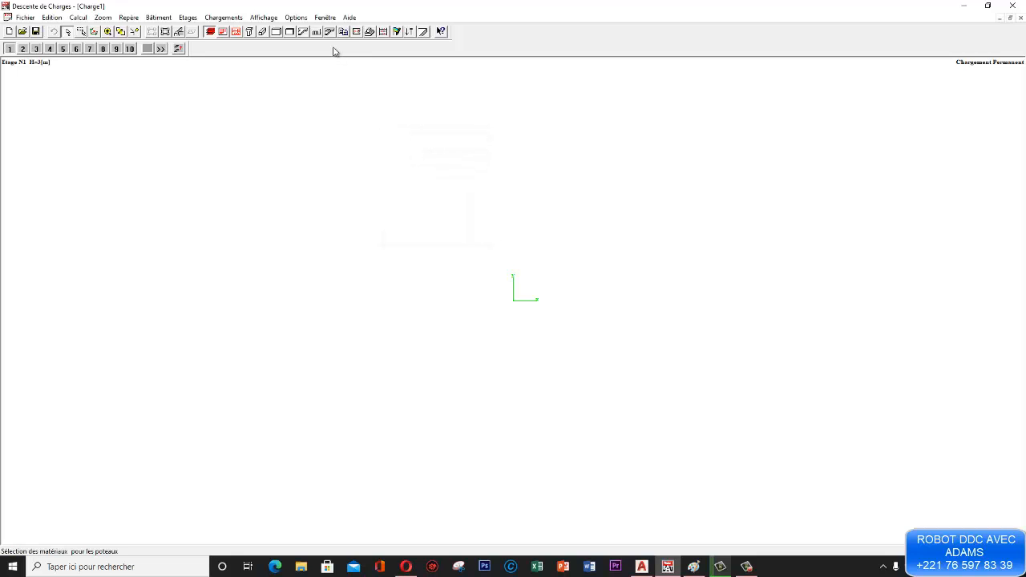
{"action": "left_click", "coordinate": [296, 17]}
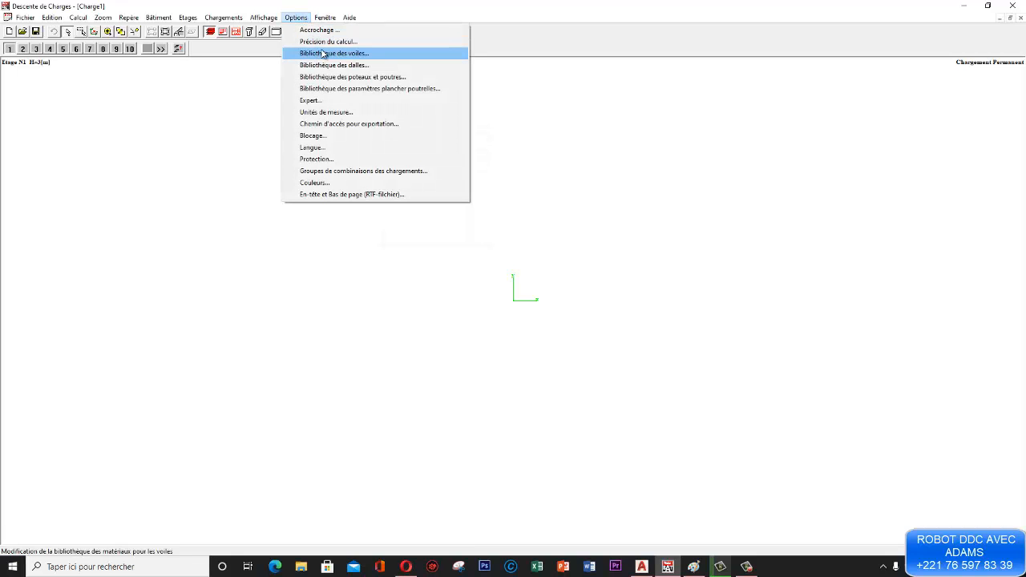
{"action": "left_click", "coordinate": [351, 54]}
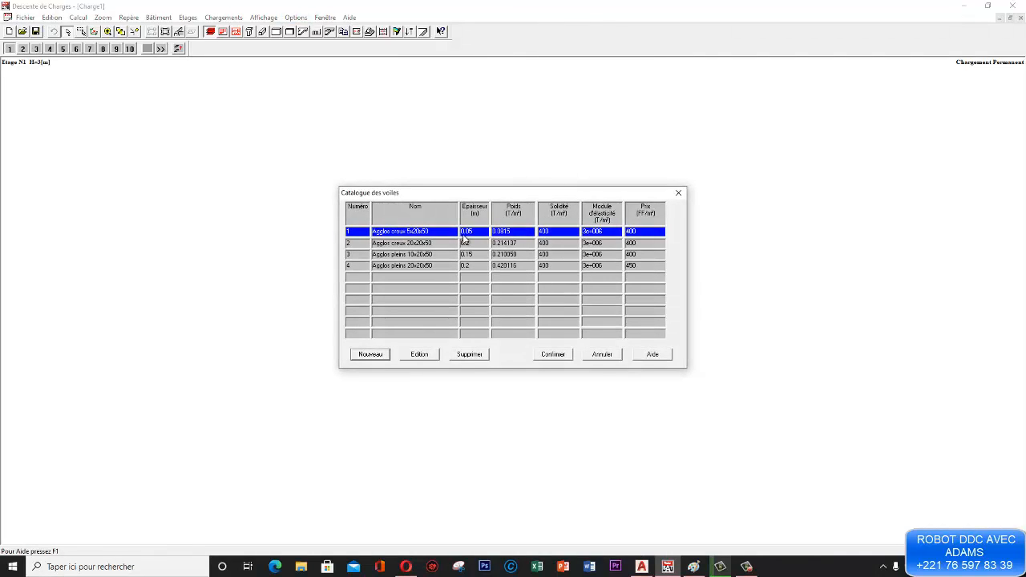
- Examine the hollow and solid block entries in the wall catalogue, comparing their thickness, weight and other properties
{"action": "left_click", "coordinate": [404, 246]}
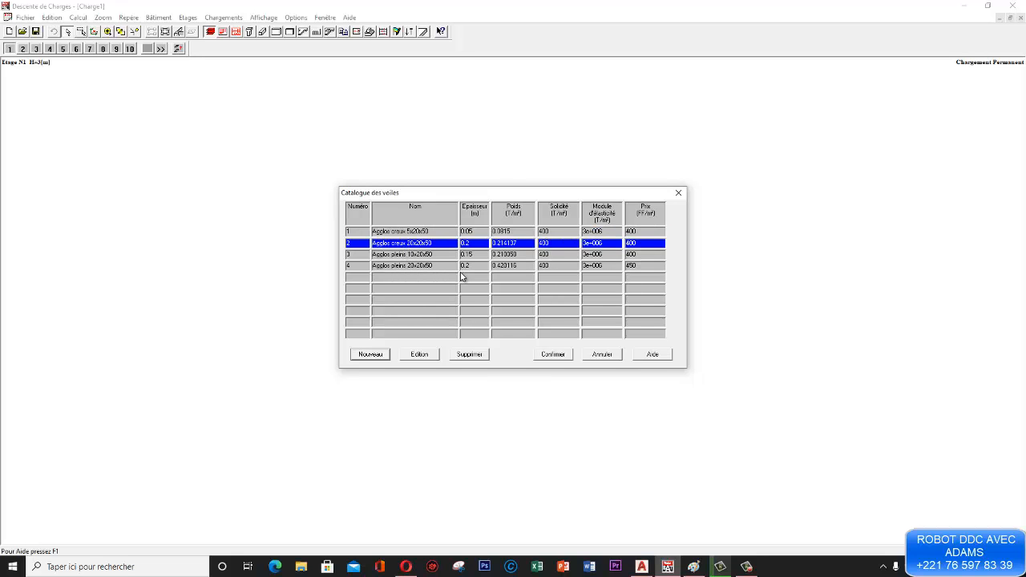
{"action": "left_click", "coordinate": [414, 256]}
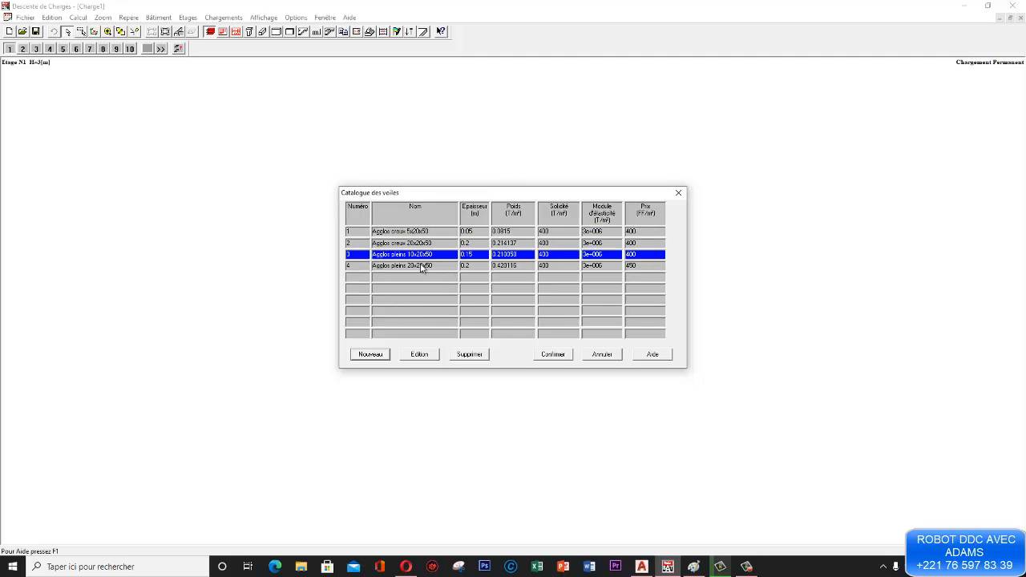
{"action": "left_click", "coordinate": [422, 232]}
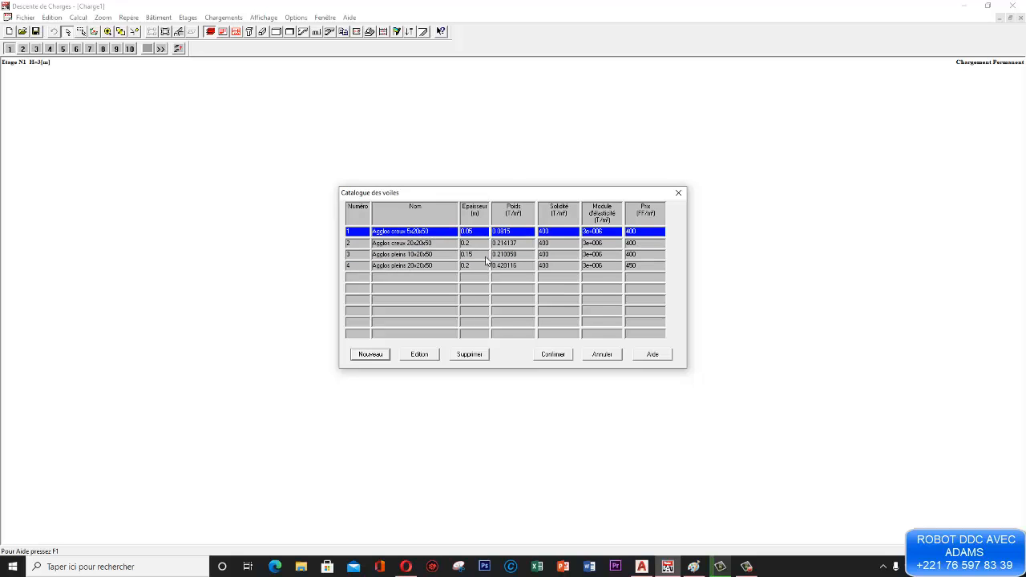
{"action": "left_click", "coordinate": [425, 254]}
{"action": "left_click", "coordinate": [427, 266]}
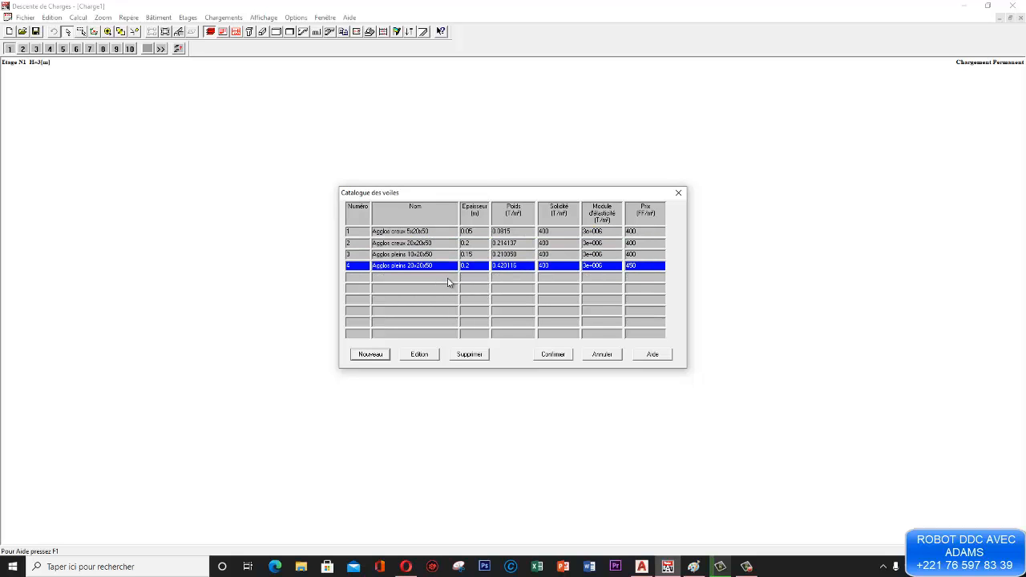
{"action": "left_click", "coordinate": [424, 255]}
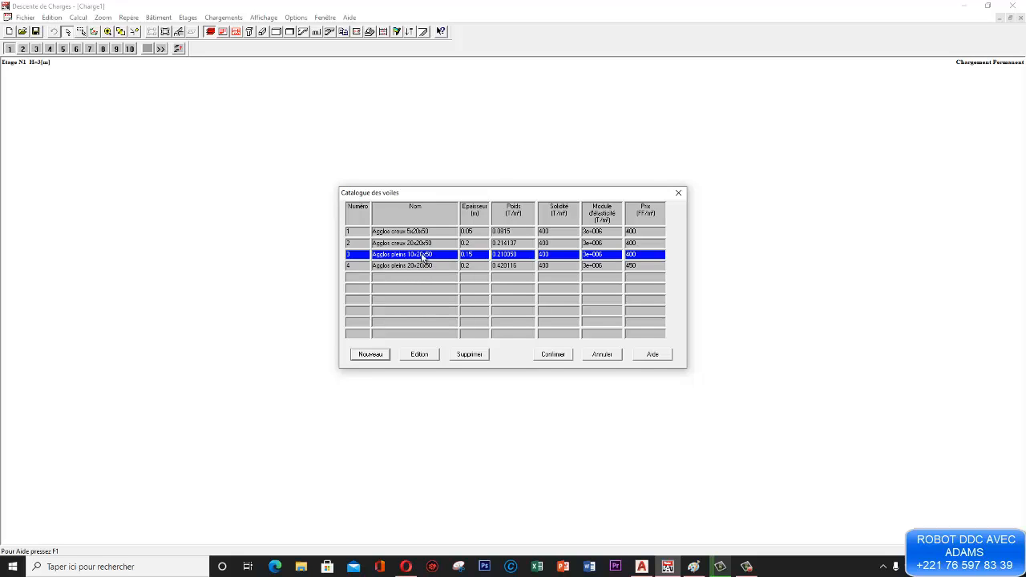
{"action": "left_click", "coordinate": [429, 268]}
{"action": "left_click", "coordinate": [431, 255]}
{"action": "left_click", "coordinate": [430, 244]}
{"action": "left_click", "coordinate": [431, 233]}
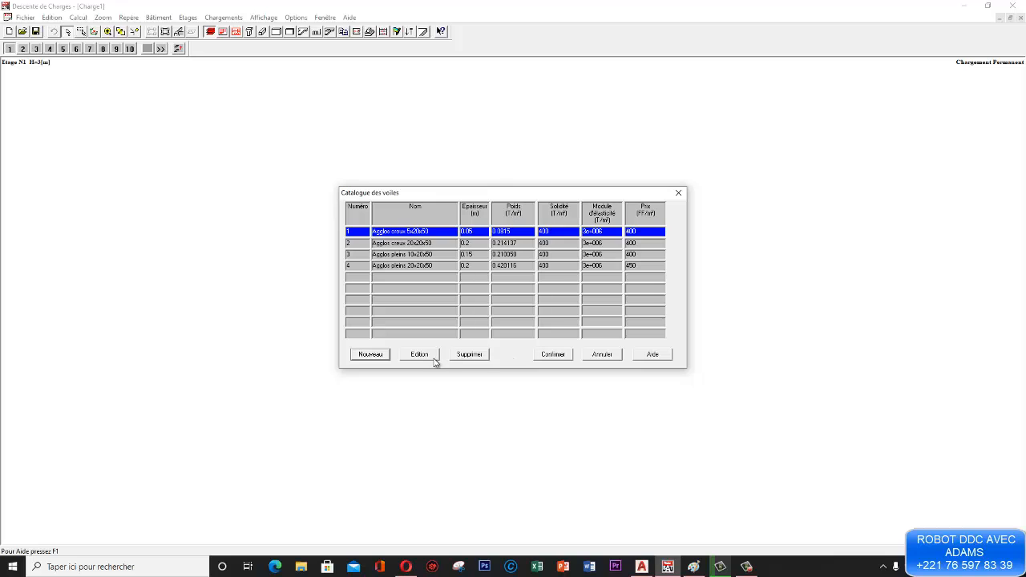
- Start a new wall material in the catalogue, named B-C with a thickness of 0.15 m
{"action": "left_click", "coordinate": [371, 358]}
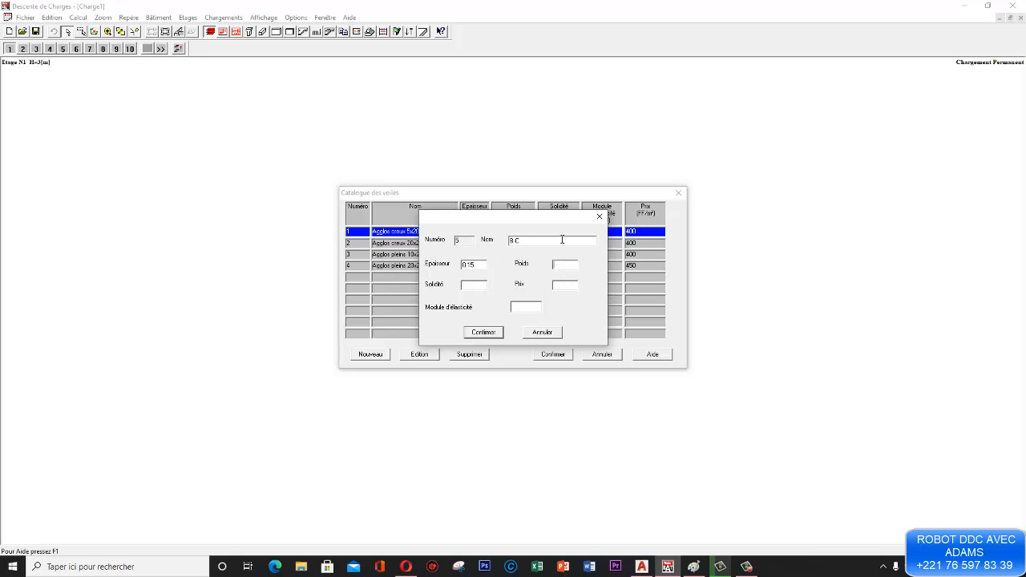
{"action": "left_click_drag", "start_coordinate": [565, 218], "coordinate": [758, 210]}
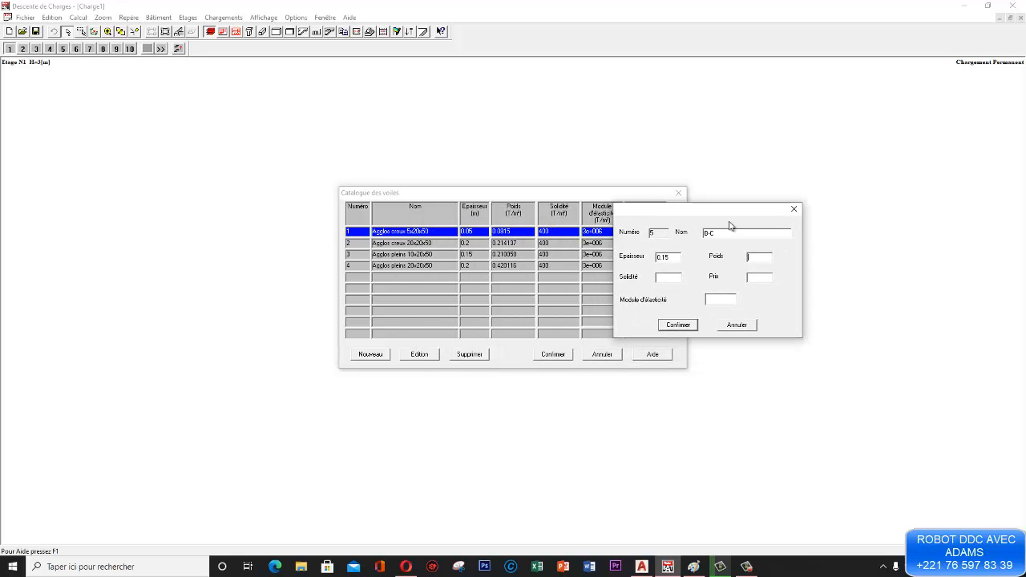
{"action": "left_click", "coordinate": [744, 261]}
- Switch to the Windows Calculator and compute 14 × 0.15 for the new wall's weight
{"action": "left_click", "coordinate": [120, 567]}
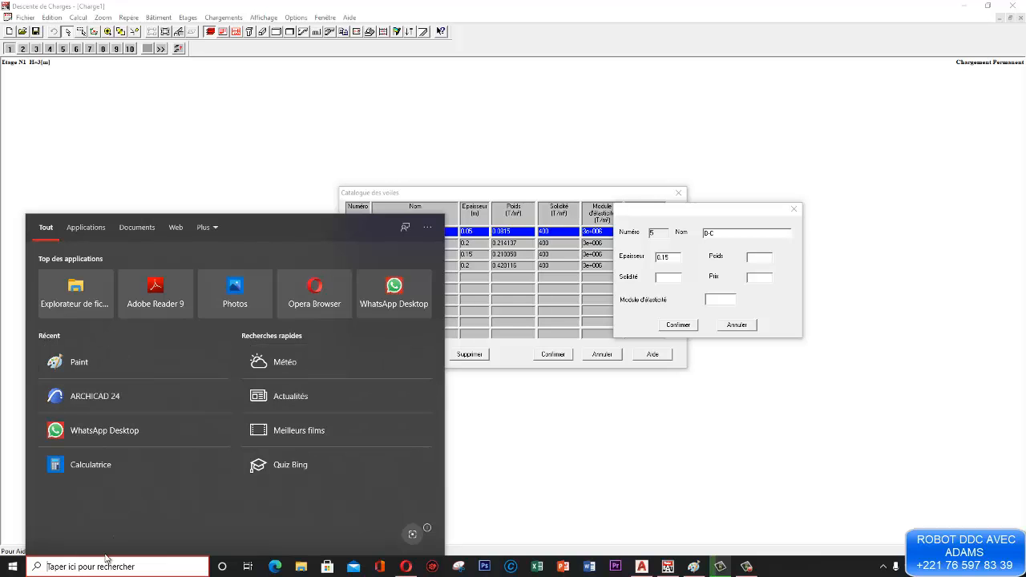
{"action": "type", "text": "cal"}
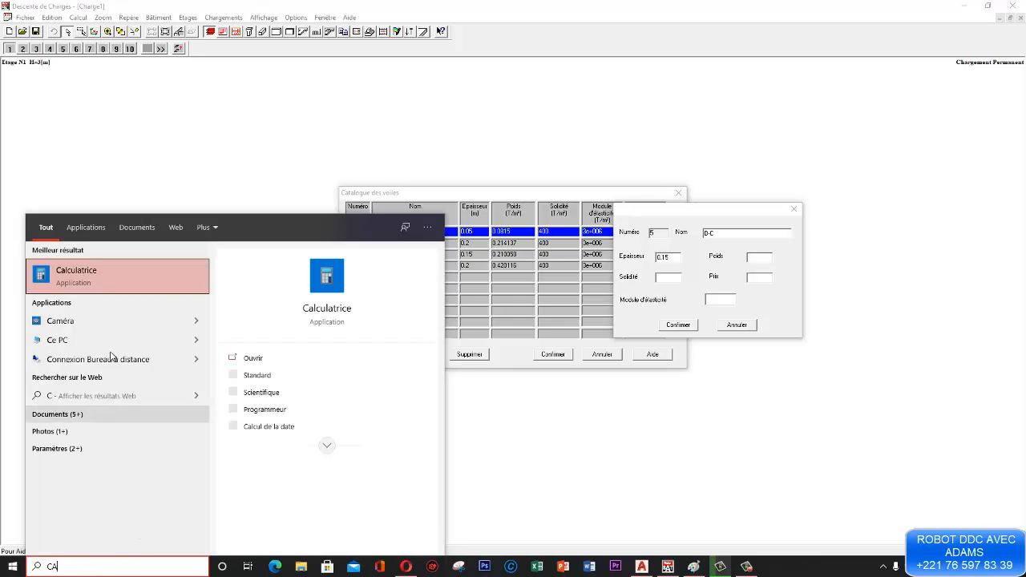
{"action": "left_click", "coordinate": [94, 277]}
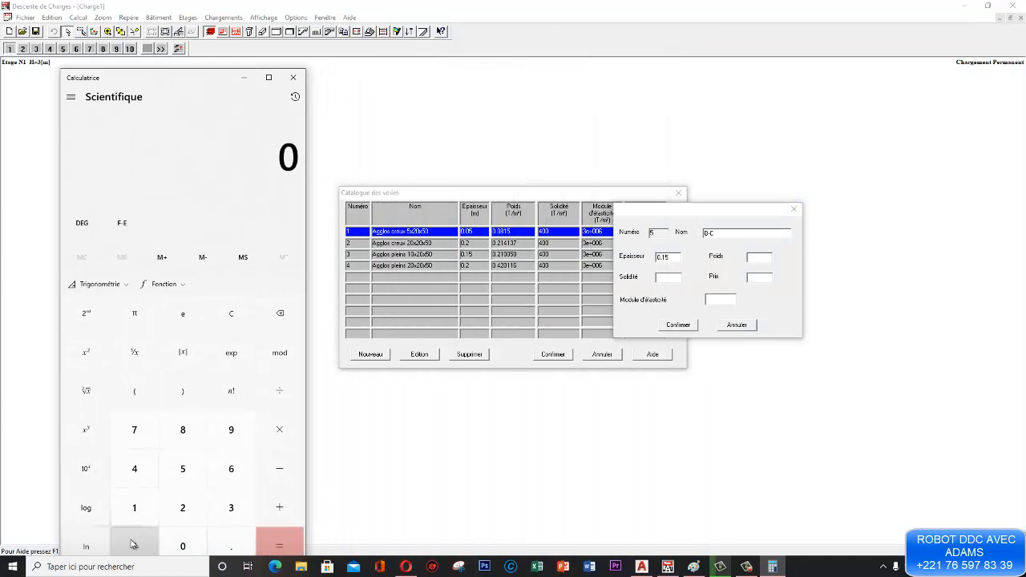
{"action": "left_click", "coordinate": [137, 507]}
{"action": "left_click", "coordinate": [139, 460]}
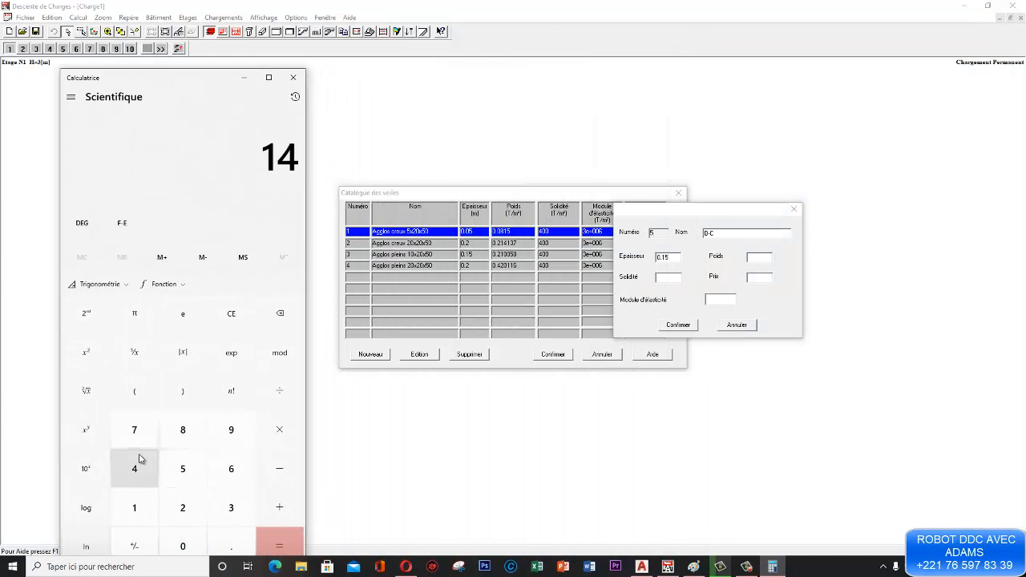
{"action": "left_click", "coordinate": [289, 435]}
{"action": "left_click", "coordinate": [231, 544]}
{"action": "left_click", "coordinate": [132, 506]}
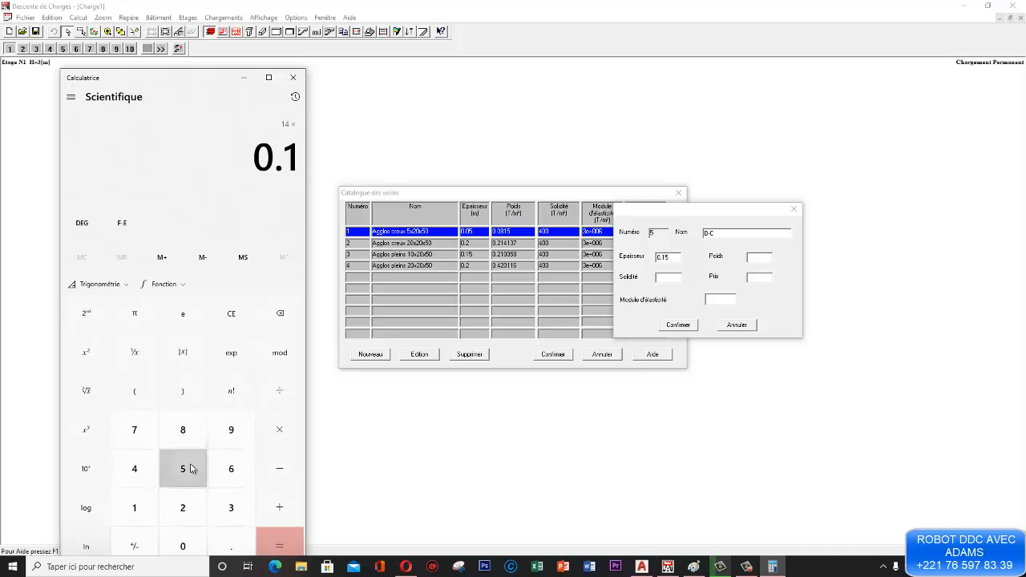
{"action": "left_click", "coordinate": [190, 469]}
{"action": "left_click", "coordinate": [277, 543]}
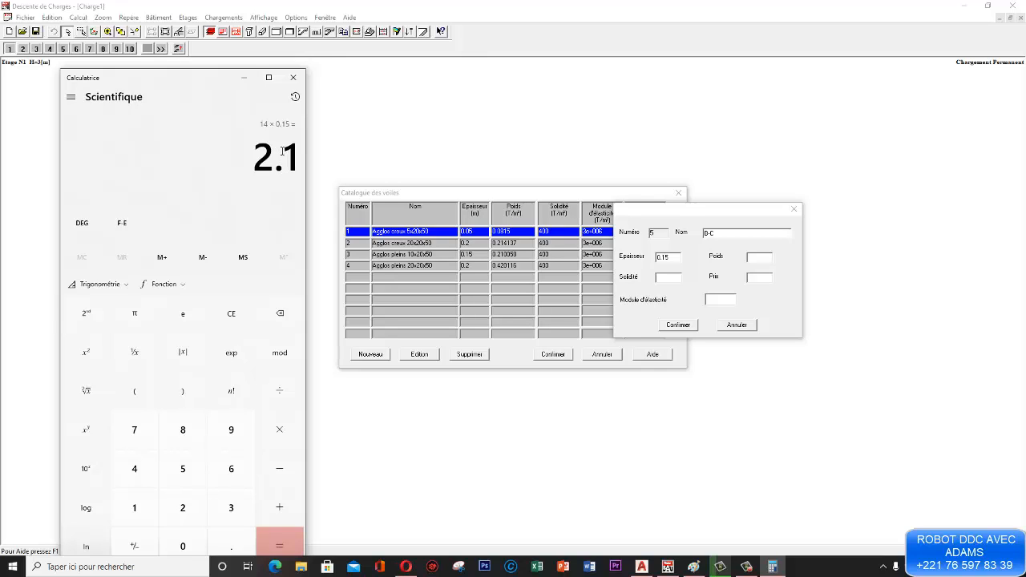
{"action": "left_click", "coordinate": [294, 78]}
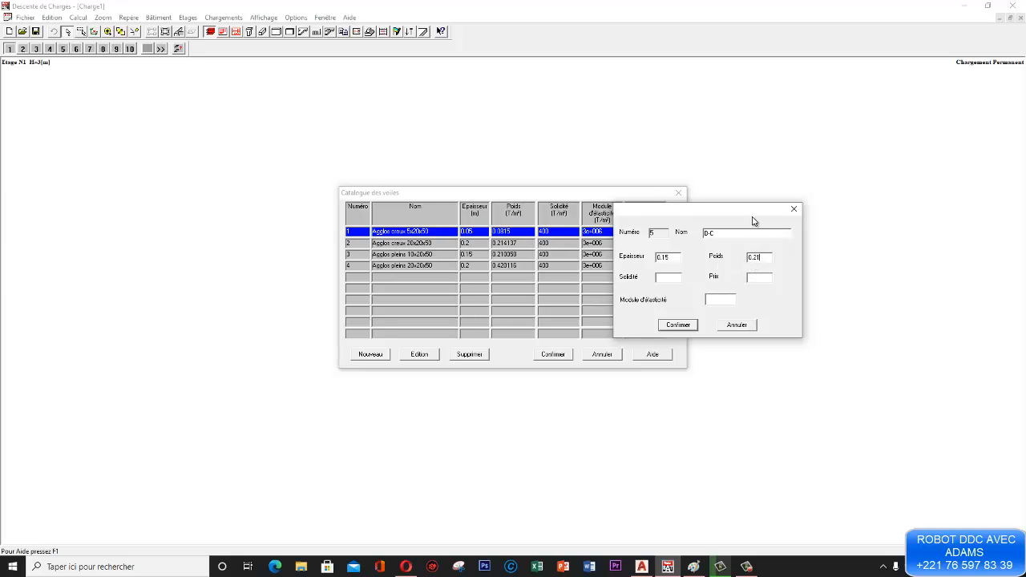
- Complete the B-C wall entry with weight 0.21, solidity 400, price 400 and elasticity modulus 3e+006
{"action": "left_click", "coordinate": [664, 278]}
{"action": "type", "text": "400"}
{"action": "left_click", "coordinate": [760, 277]}
{"action": "left_click_drag", "start_coordinate": [740, 213], "coordinate": [839, 208]}
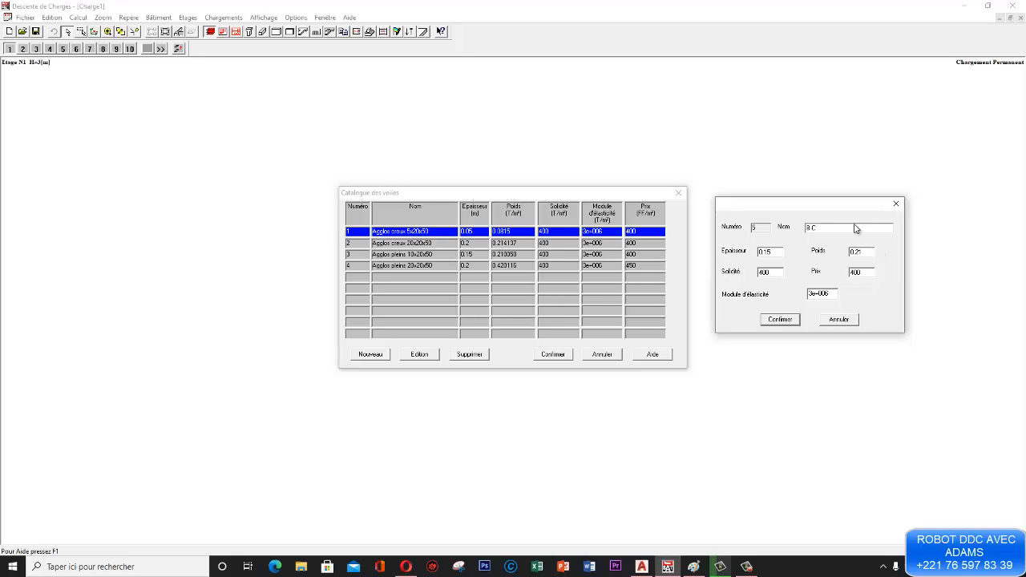
{"action": "left_click", "coordinate": [780, 321]}
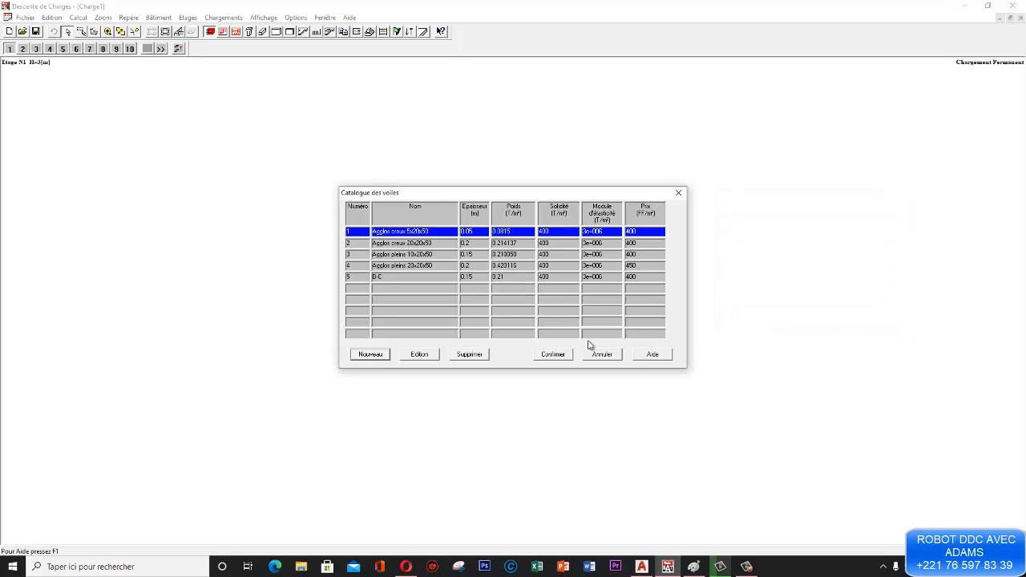
- Compare the B-C entry's properties with those of the hollow block entries in the wall catalogue
{"action": "left_click", "coordinate": [355, 279]}
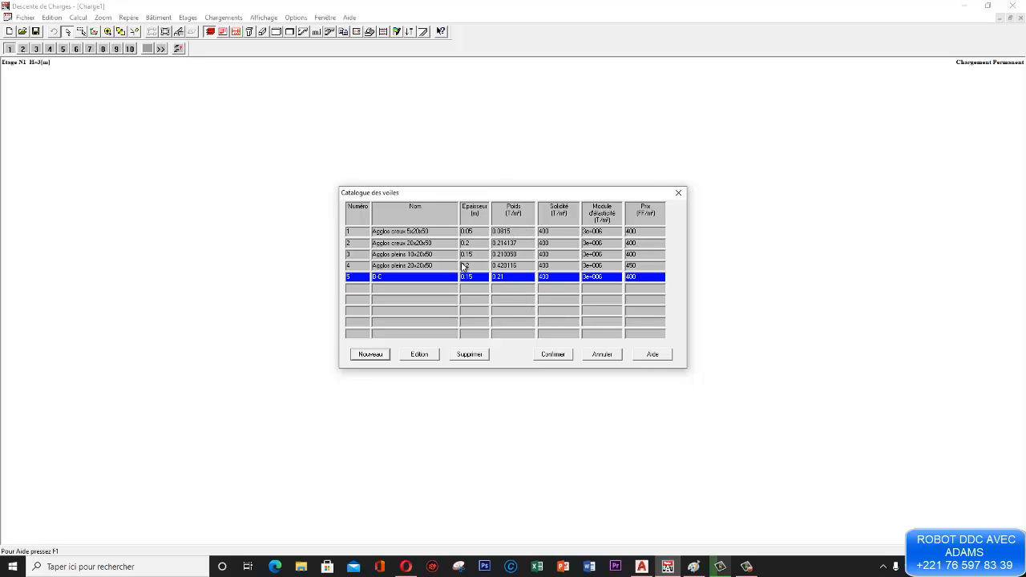
{"action": "left_click", "coordinate": [426, 232]}
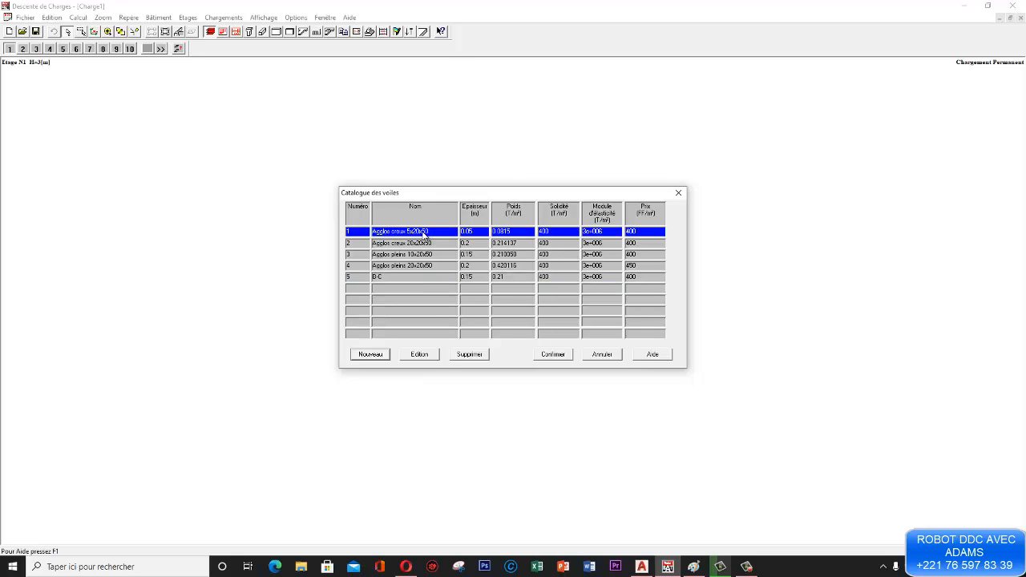
{"action": "left_click", "coordinate": [471, 277]}
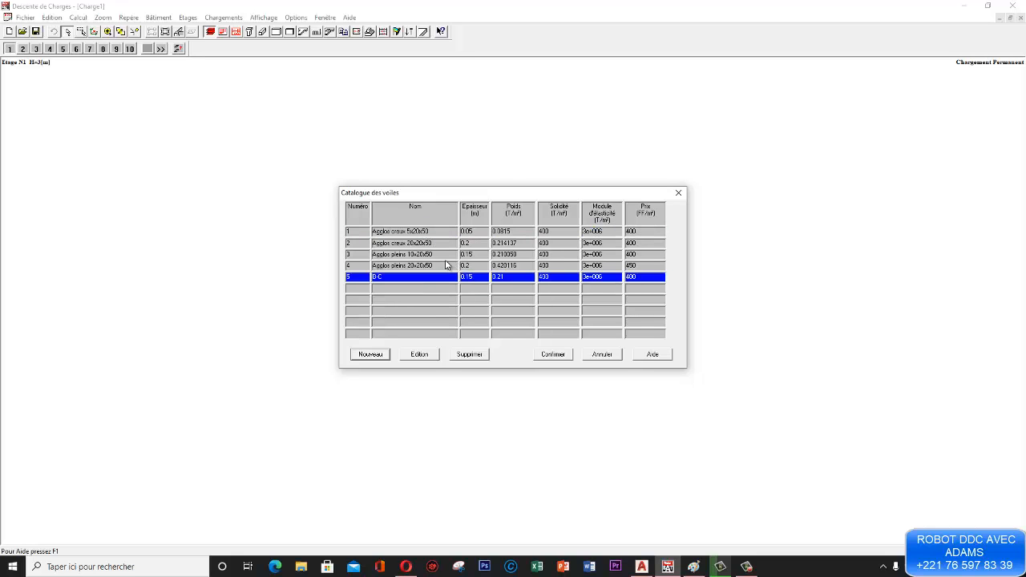
{"action": "left_click", "coordinate": [428, 246]}
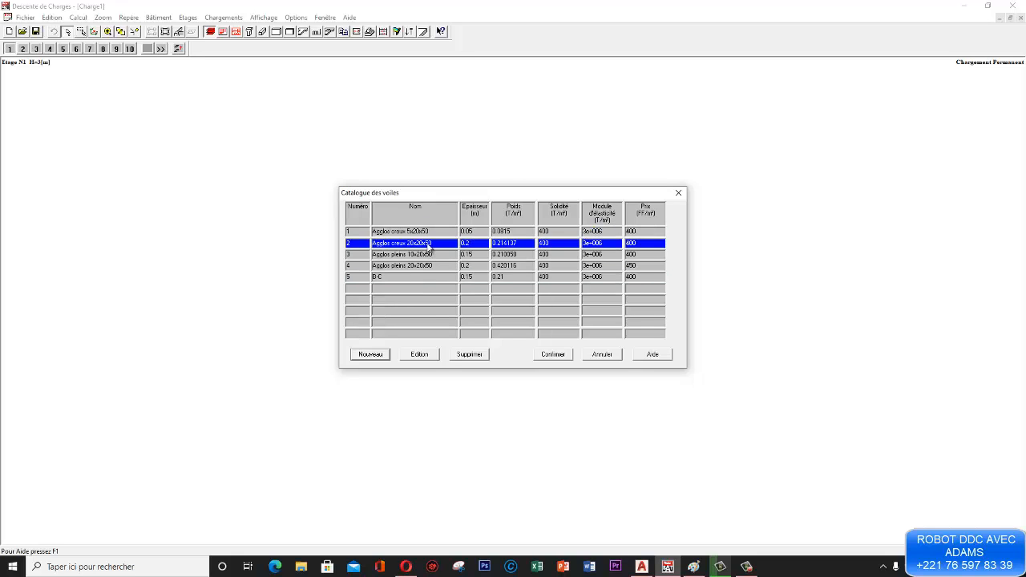
{"action": "left_click", "coordinate": [514, 276]}
{"action": "left_click", "coordinate": [513, 245]}
{"action": "left_click", "coordinate": [512, 277]}
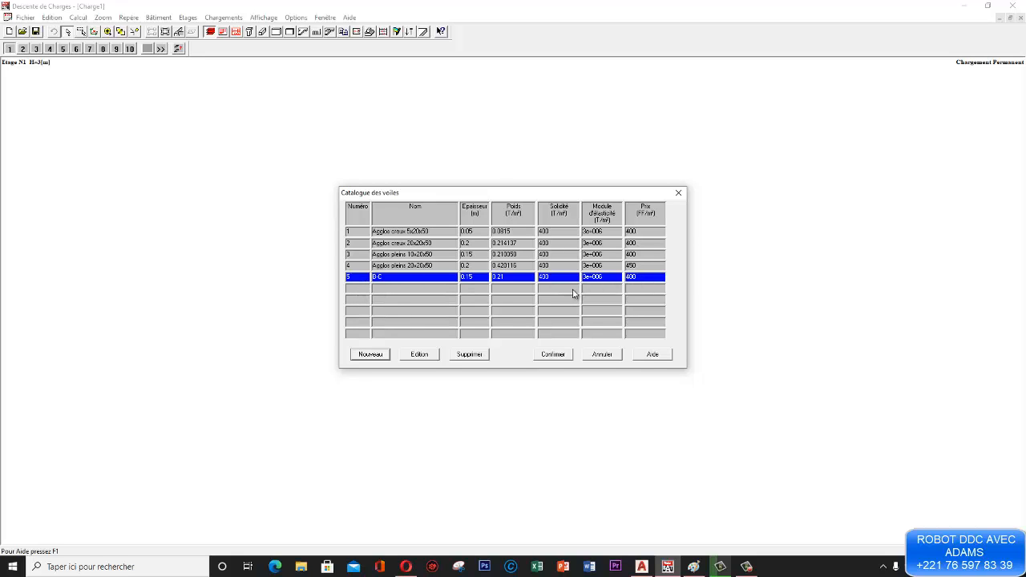
- Confirm the wall catalogue and open the slab library (Bibliothèque des dalles)
{"action": "left_click", "coordinate": [552, 354]}
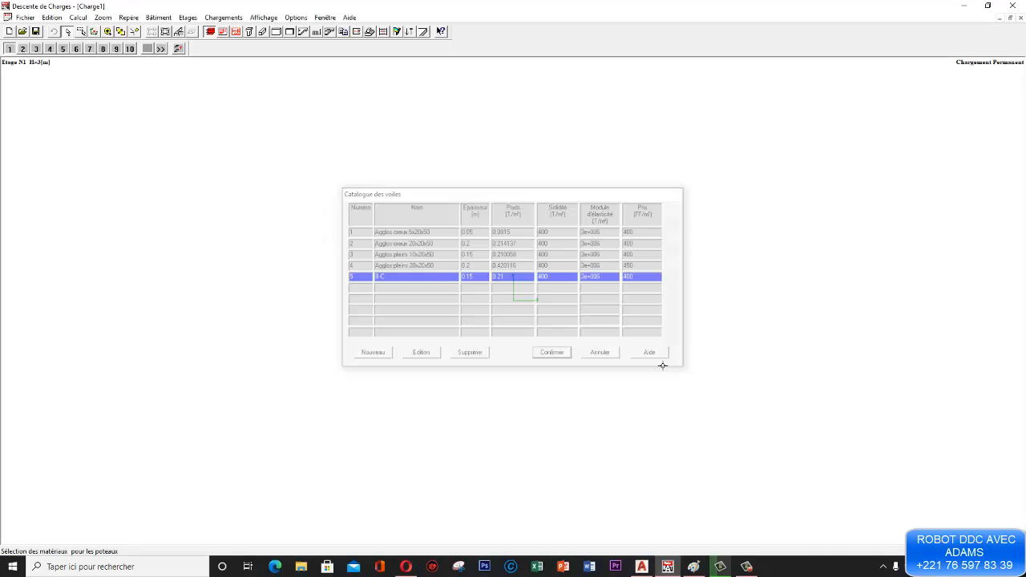
{"action": "left_click", "coordinate": [296, 16]}
{"action": "left_click", "coordinate": [335, 68]}
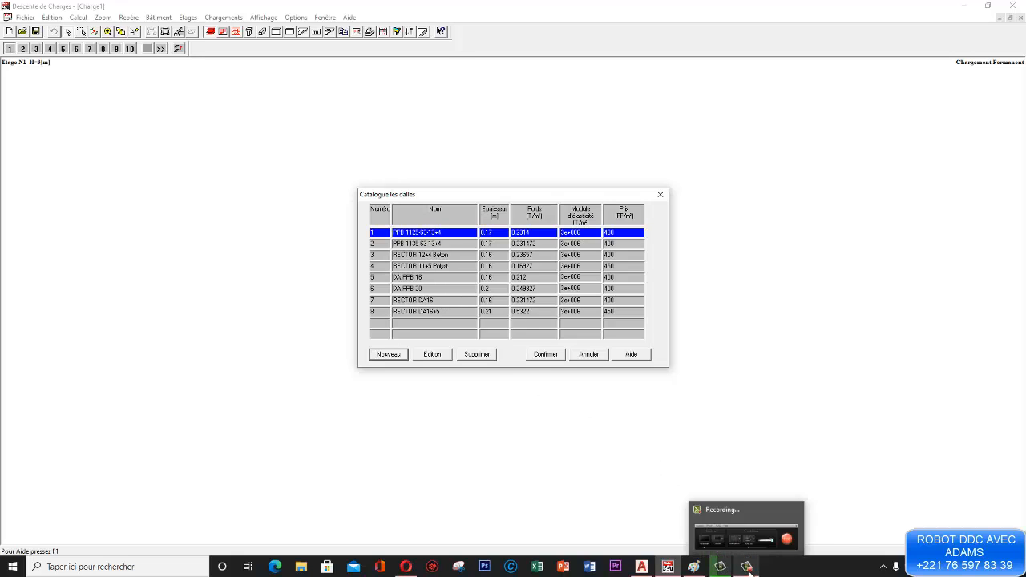
{"action": "left_click", "coordinate": [722, 567]}
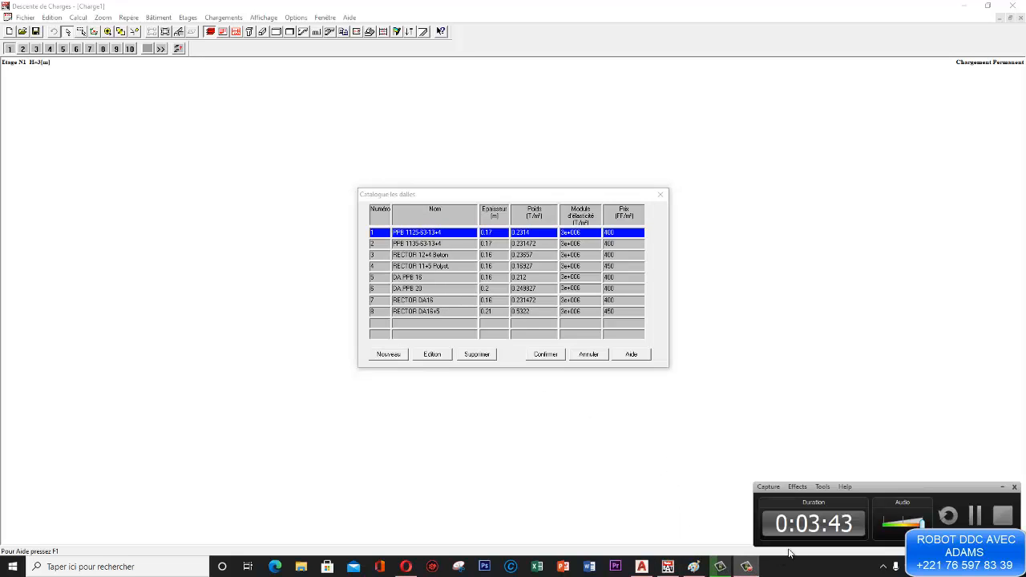
{"action": "left_click", "coordinate": [980, 520]}
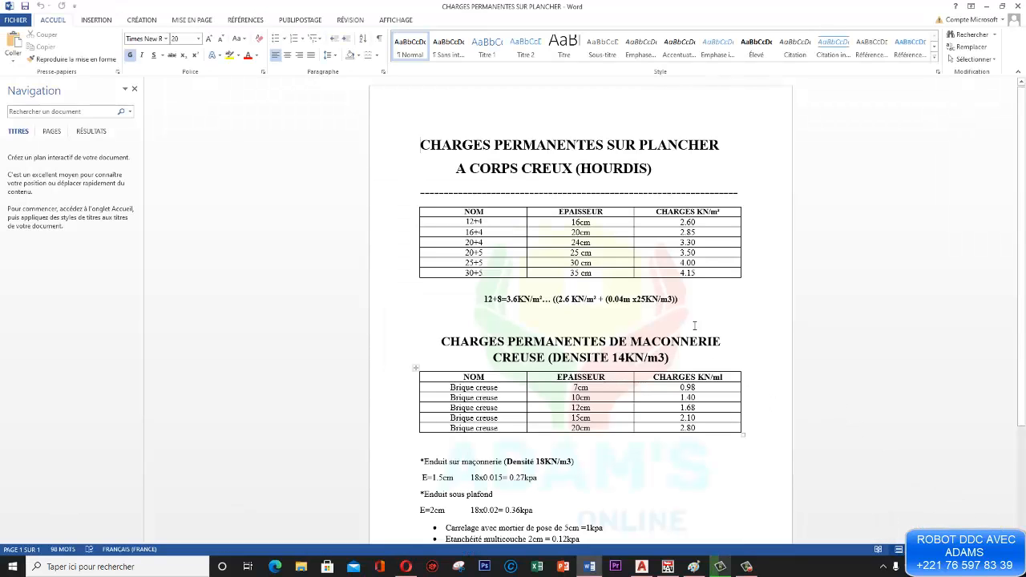
- In the Word document of permanent loads, change the hollow masonry table's load column unit to KN/m²
{"action": "scroll", "coordinate": [478, 299], "scroll_direction": "down", "scroll_amount": 3}
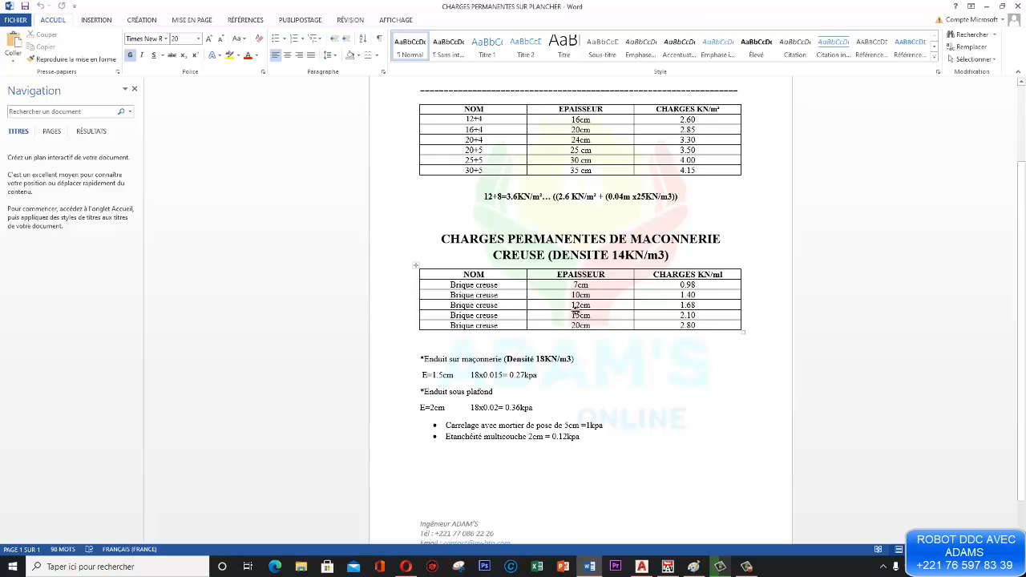
{"action": "left_click_drag", "start_coordinate": [702, 318], "coordinate": [682, 316]}
{"action": "left_click", "coordinate": [709, 344]}
{"action": "left_click", "coordinate": [722, 274]}
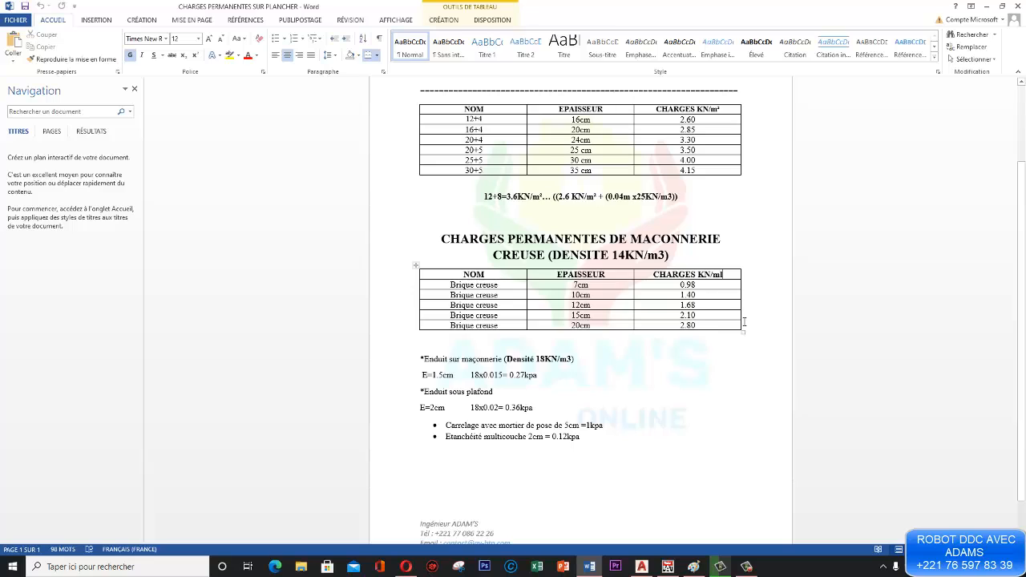
{"action": "key", "text": "BackSpace"}
{"action": "key", "text": "BackSpace"}
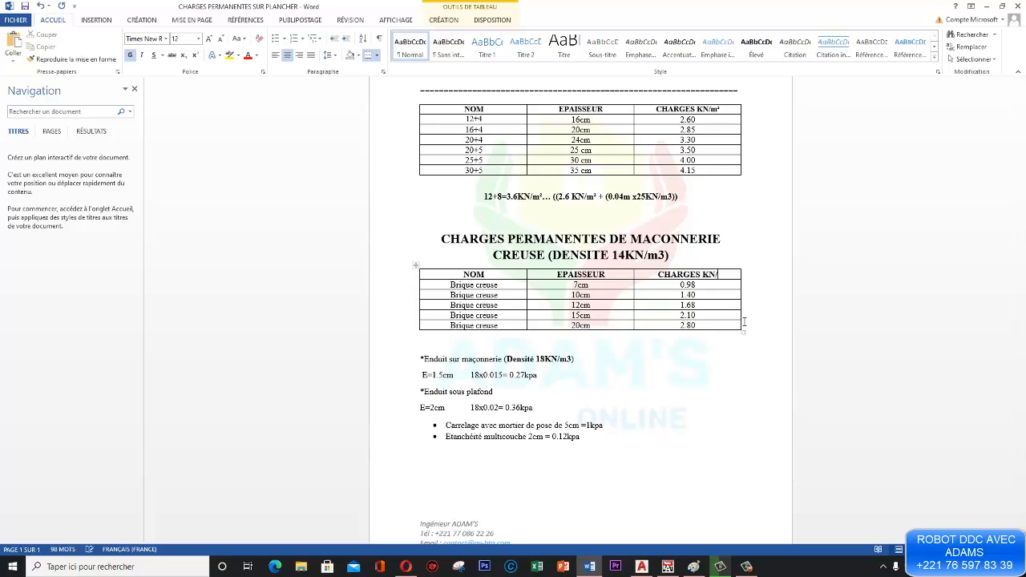
{"action": "type", "text": "m²"}
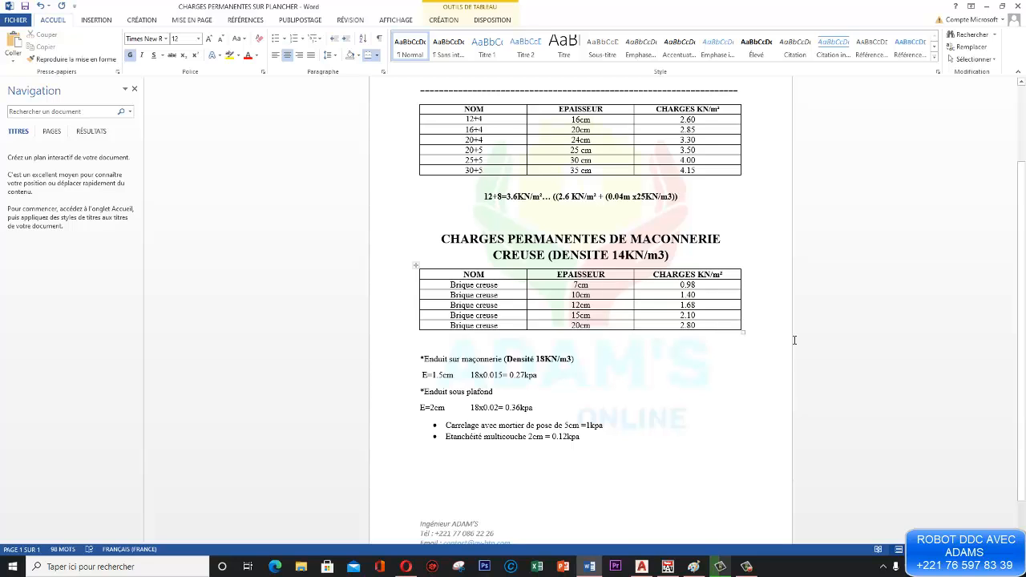
- Consult the permanent loads table for hollow-block (hourdis) floors in the Word document
{"action": "left_click", "coordinate": [708, 296]}
{"action": "scroll", "coordinate": [692, 283], "scroll_direction": "up", "scroll_amount": 2}
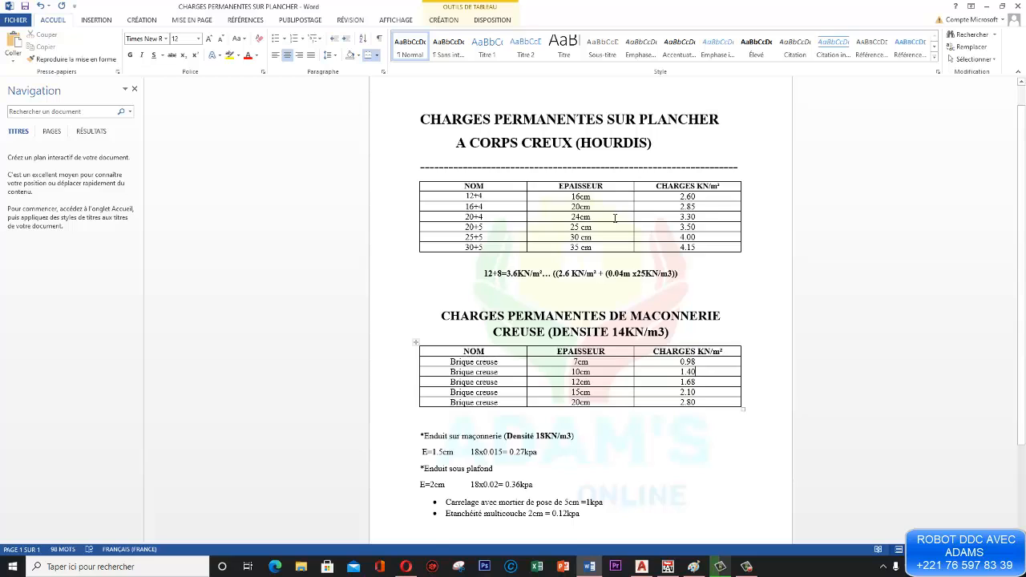
{"action": "scroll", "coordinate": [615, 218], "scroll_direction": "up", "scroll_amount": 1}
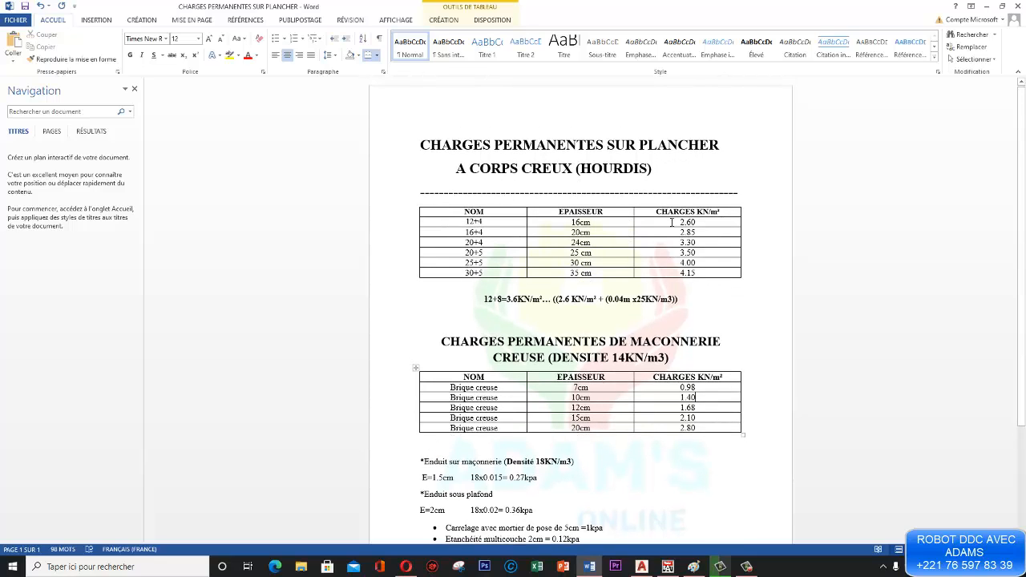
- Save the Word document and open the slab library (Bibliothèque des dalles) in Descente de Charges
{"action": "left_click", "coordinate": [24, 5]}
{"action": "left_click", "coordinate": [668, 567]}
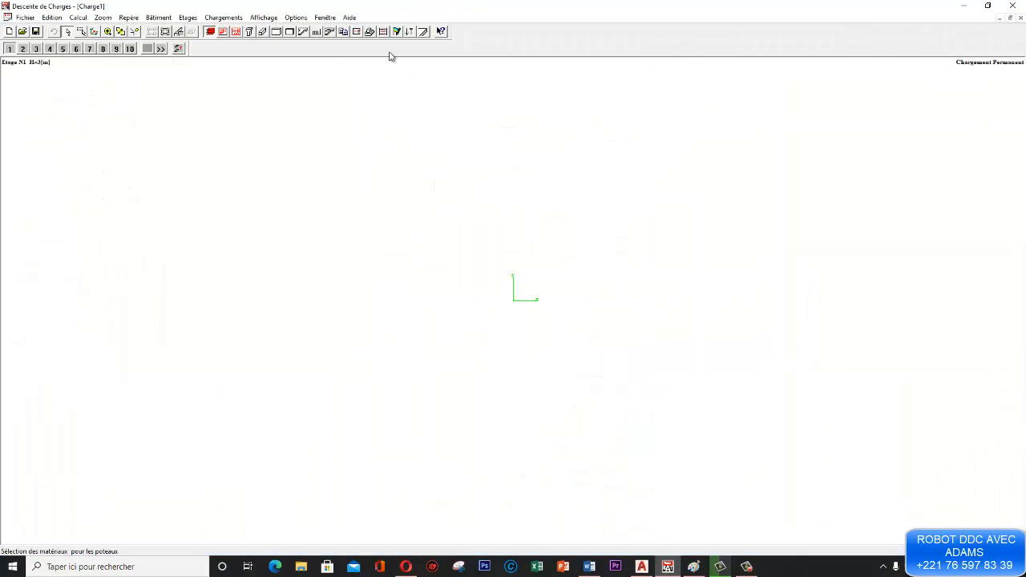
{"action": "left_click", "coordinate": [296, 17]}
{"action": "left_click", "coordinate": [377, 65]}
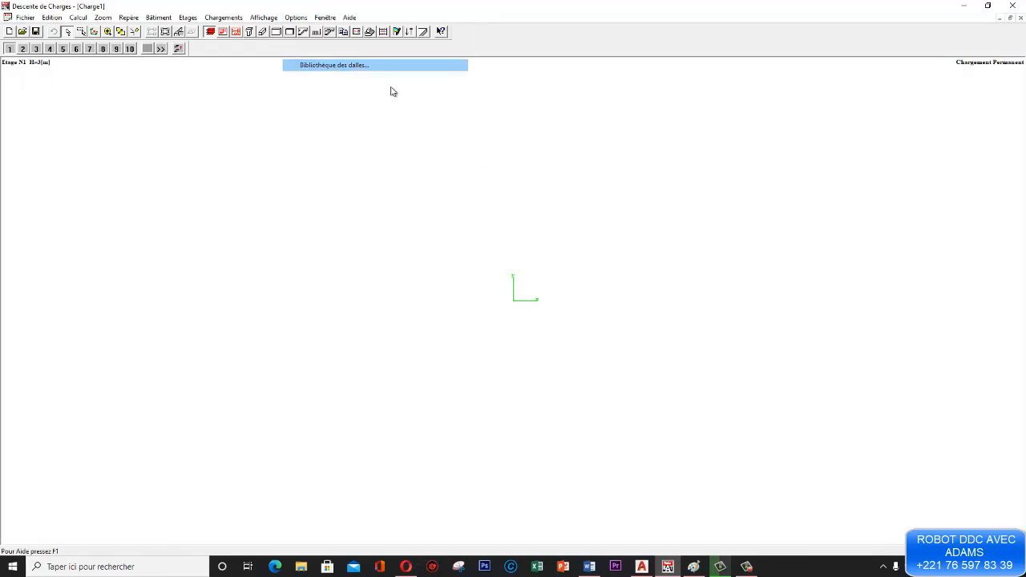
{"action": "left_click_drag", "start_coordinate": [543, 194], "coordinate": [657, 189]}
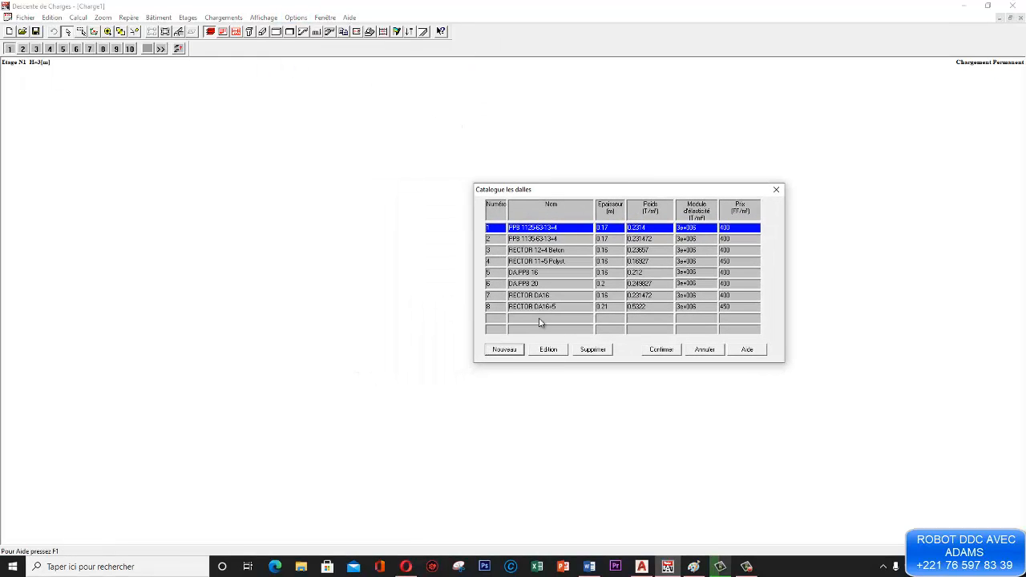
- Start a new slab catalogue entry named 12+4 with a thickness of 0.16 m
{"action": "left_click", "coordinate": [505, 351]}
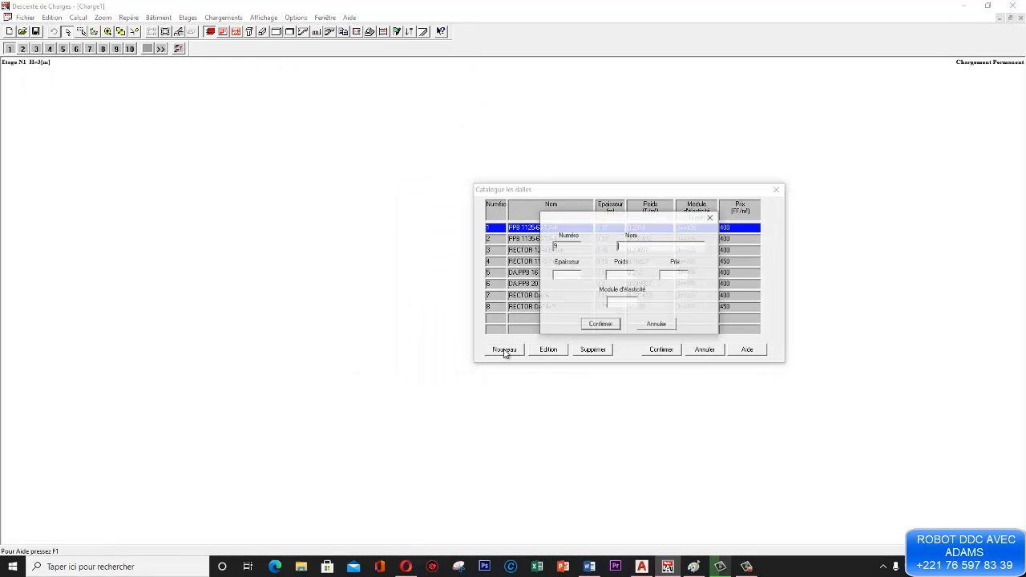
{"action": "left_click_drag", "start_coordinate": [617, 225], "coordinate": [584, 237]}
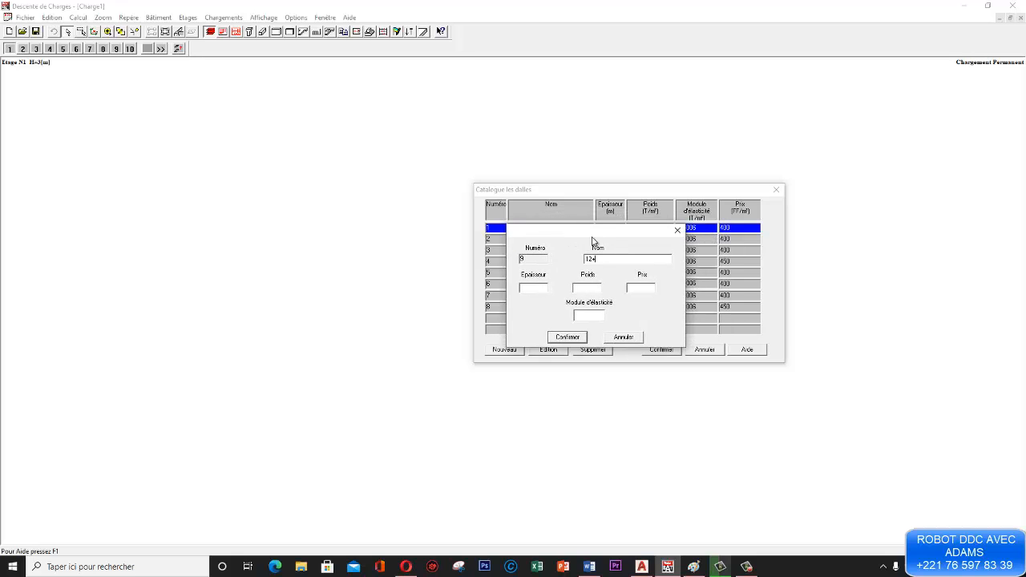
{"action": "left_click", "coordinate": [529, 289]}
{"action": "type", "text": "0.16"}
- Look up the permanent load of the 12+4 floor in the Word document's hollow-block floor table
{"action": "left_click", "coordinate": [592, 289]}
{"action": "left_click_drag", "start_coordinate": [603, 232], "coordinate": [451, 235]}
{"action": "left_click", "coordinate": [641, 567]}
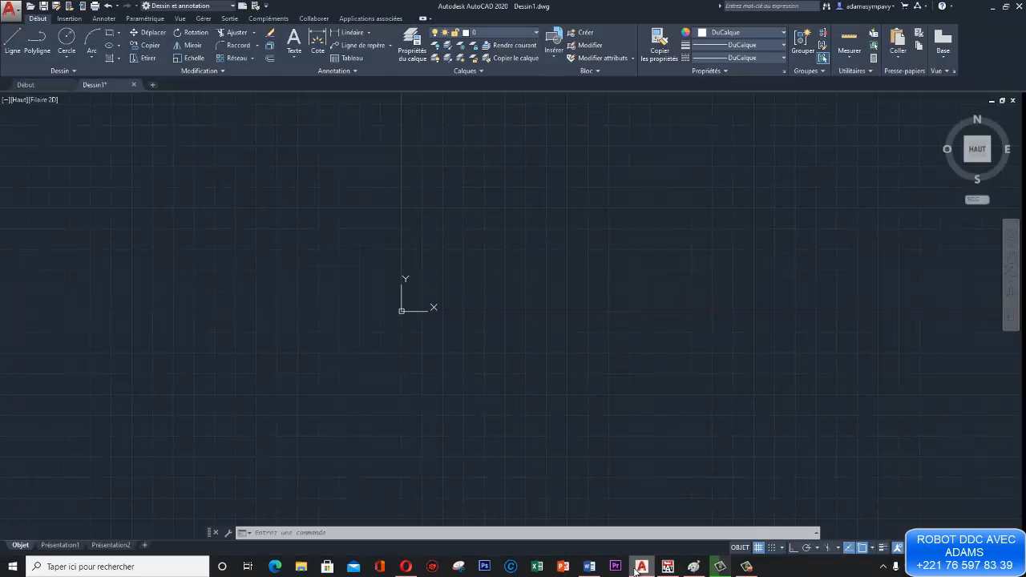
{"action": "mouse_move", "coordinate": [693, 567]}
{"action": "left_click", "coordinate": [589, 566]}
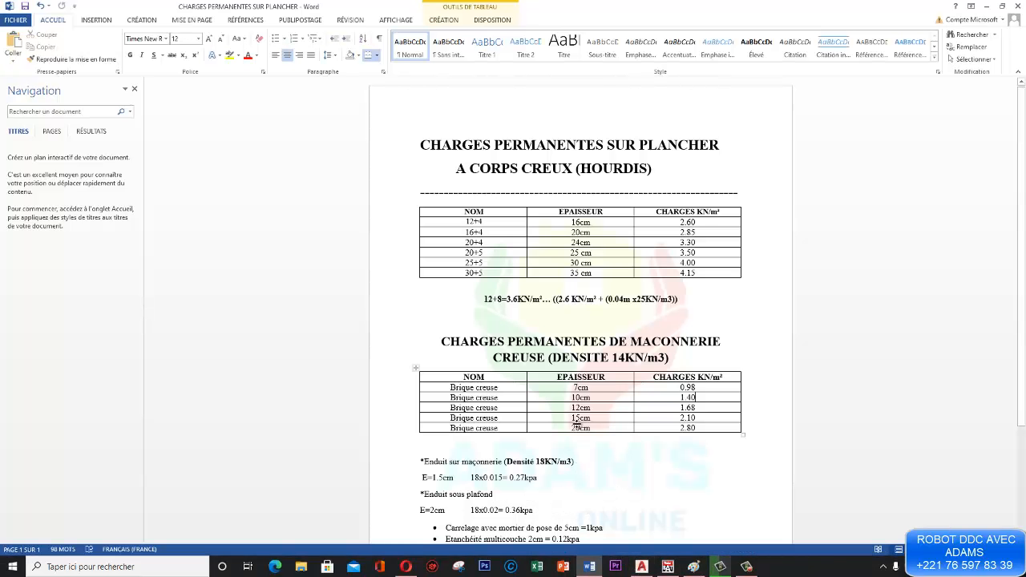
{"action": "double_click", "coordinate": [681, 222]}
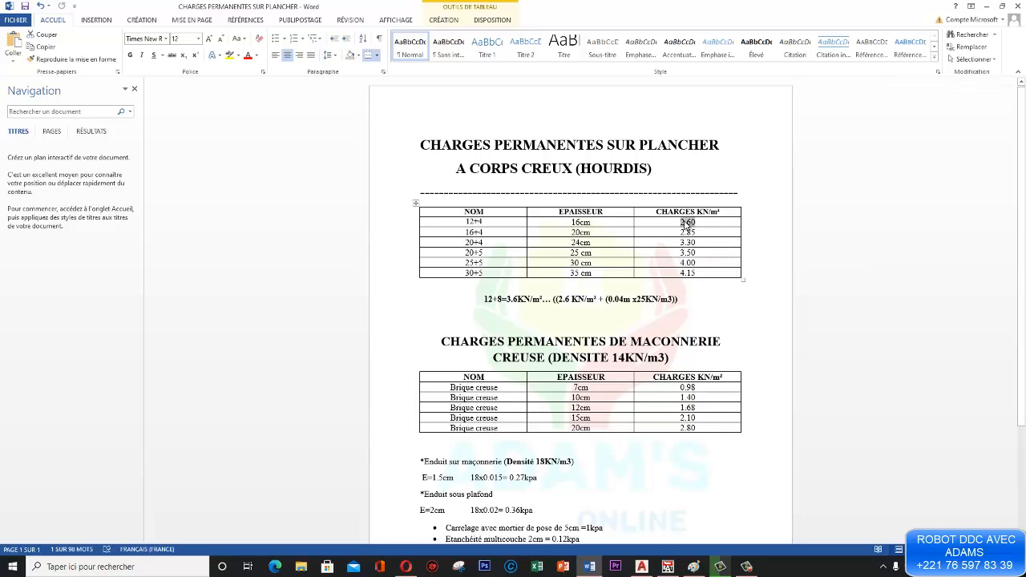
{"action": "right_click", "coordinate": [686, 223]}
{"action": "left_click", "coordinate": [674, 226]}
{"action": "left_click", "coordinate": [699, 224]}
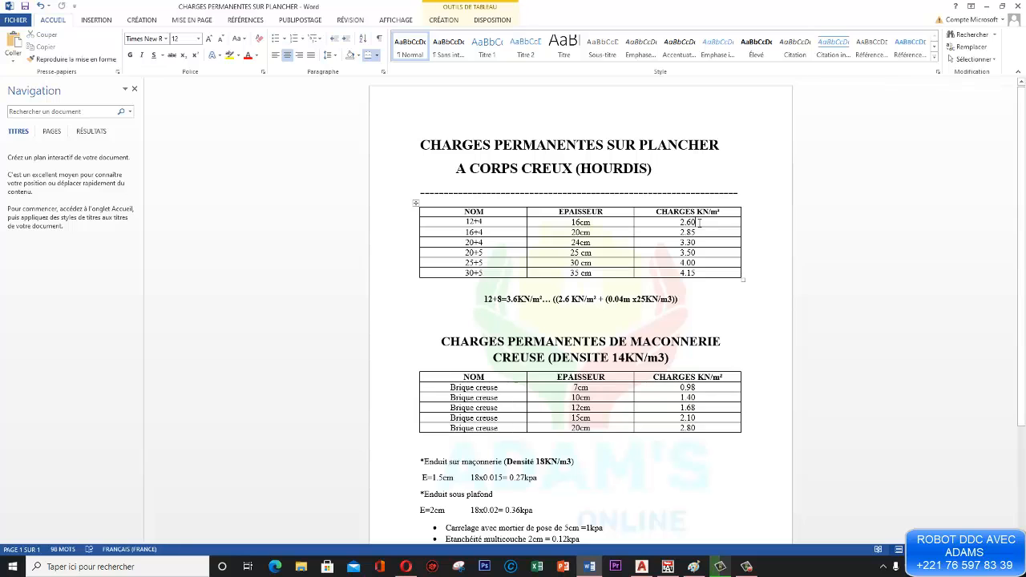
- In Descente de Charges, complete the 12+4 slab with weight 0.26 T/m², elasticity modulus 3e+006 T/m² and price 400
{"action": "left_click", "coordinate": [668, 566]}
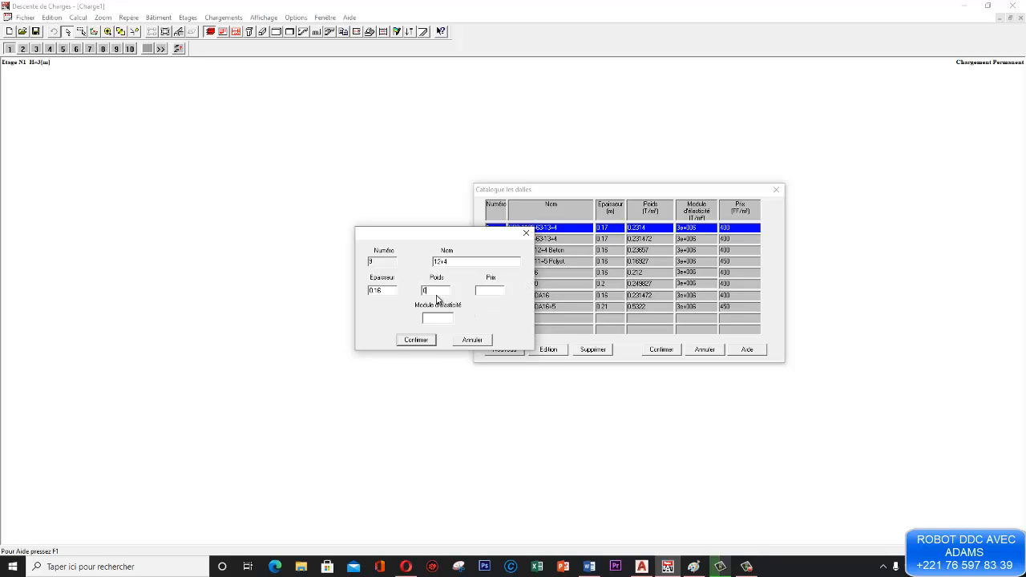
{"action": "left_click", "coordinate": [491, 294]}
{"action": "left_click", "coordinate": [424, 342]}
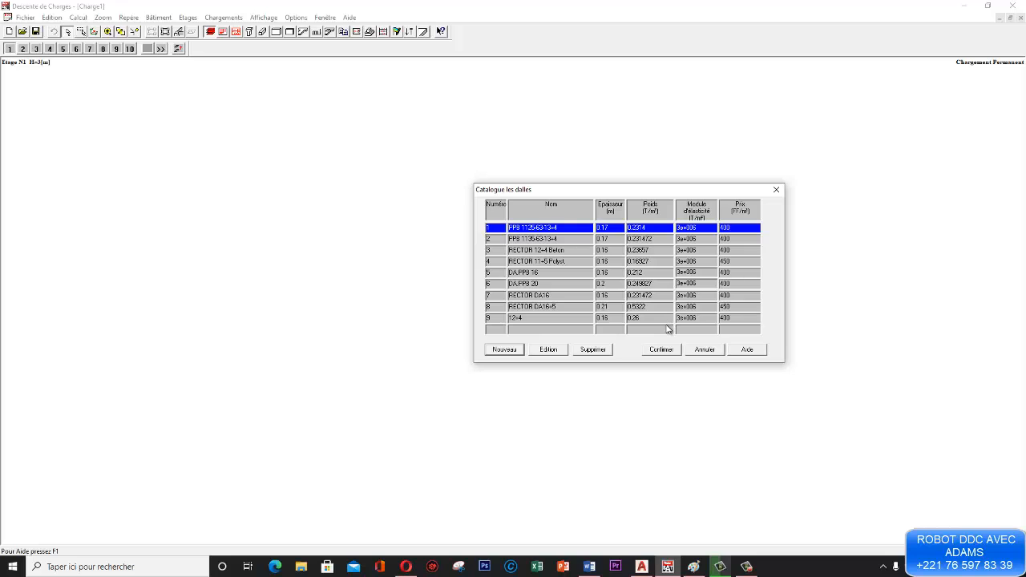
- Add slab 16+4 with thickness 0.20 m, weight 0.285 T/m² based on the Word table, modulus 3e+006 T/m² and price 400
{"action": "left_click", "coordinate": [505, 350]}
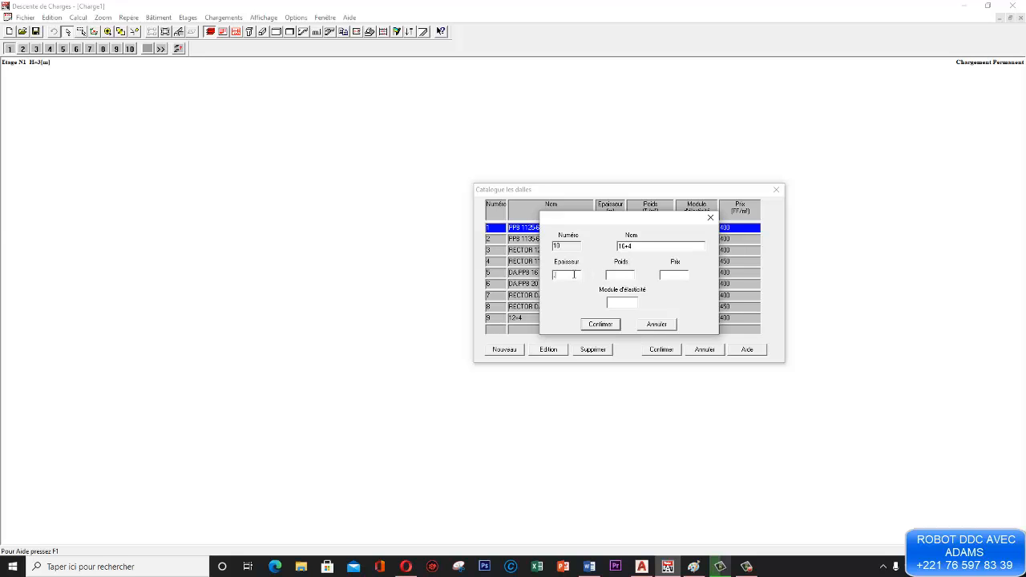
{"action": "left_click", "coordinate": [612, 275]}
{"action": "left_click", "coordinate": [590, 567]}
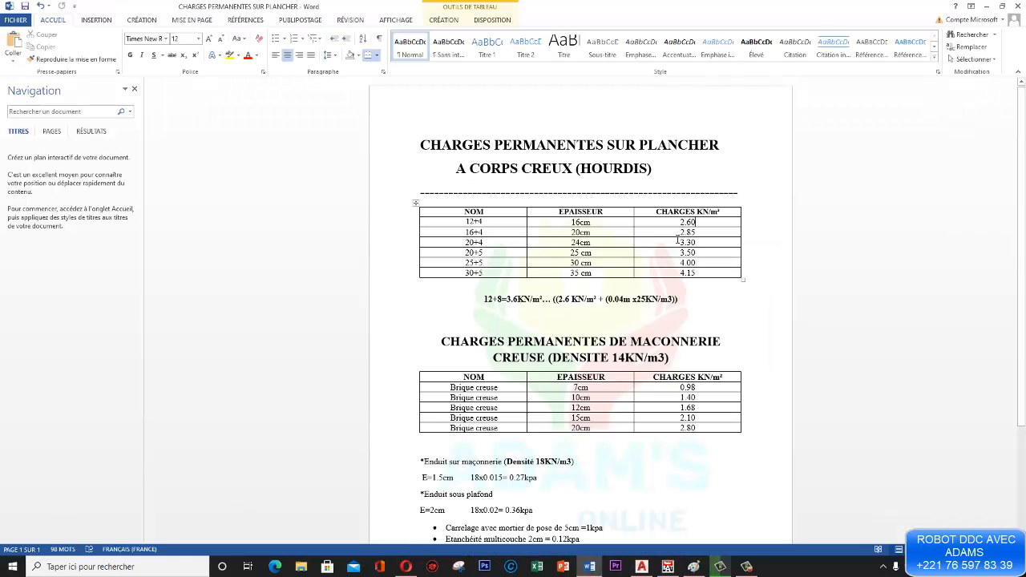
{"action": "left_click", "coordinate": [668, 567]}
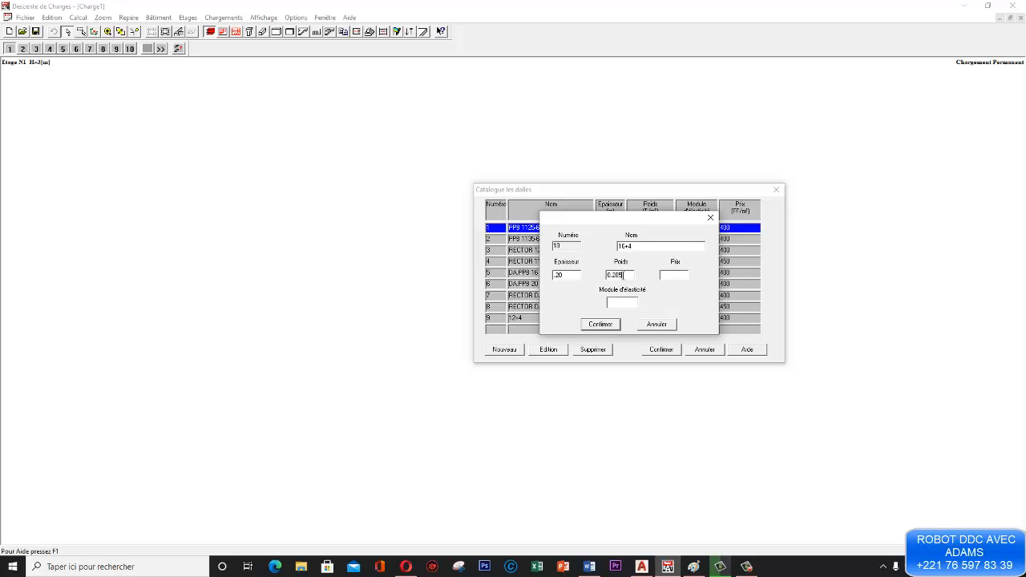
{"action": "left_click", "coordinate": [662, 275]}
{"action": "left_click", "coordinate": [607, 326]}
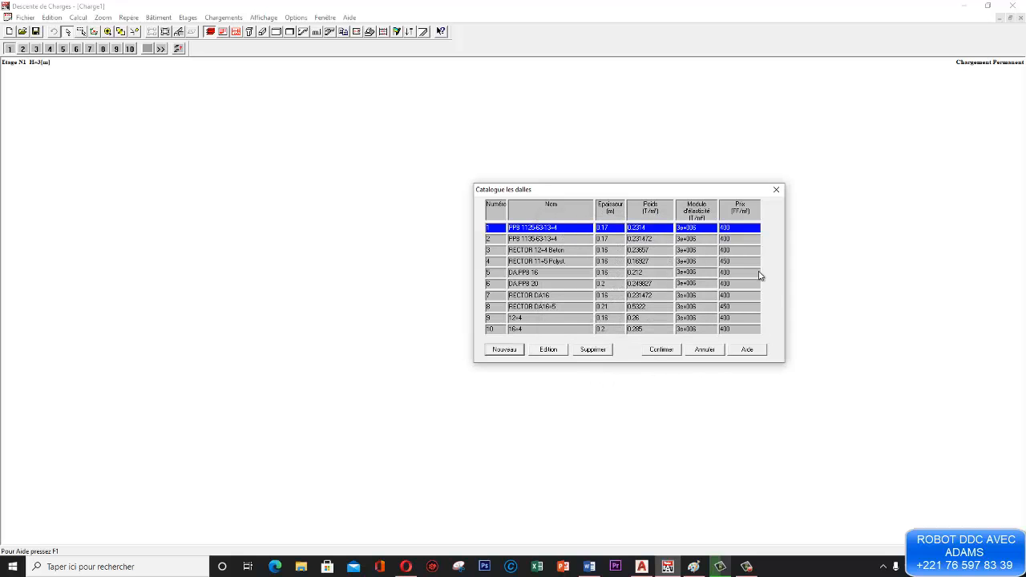
- Add a slab named 20+4 with thickness 0.24 m, taking its weight from the Word table, and confirm the slab catalogue
{"action": "left_click", "coordinate": [506, 350]}
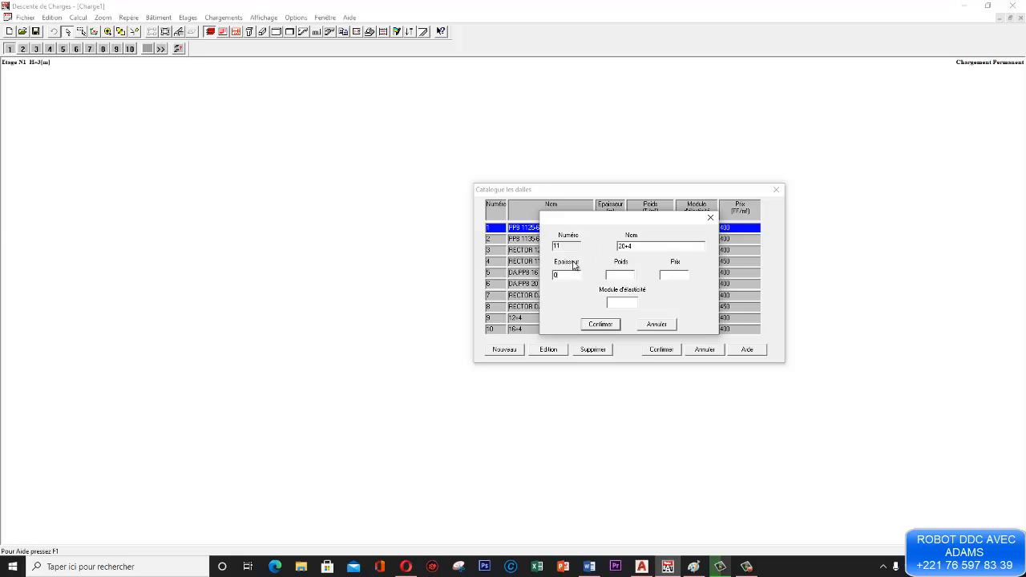
{"action": "left_click", "coordinate": [627, 274]}
{"action": "left_click", "coordinate": [642, 567]}
{"action": "left_click", "coordinate": [592, 564]}
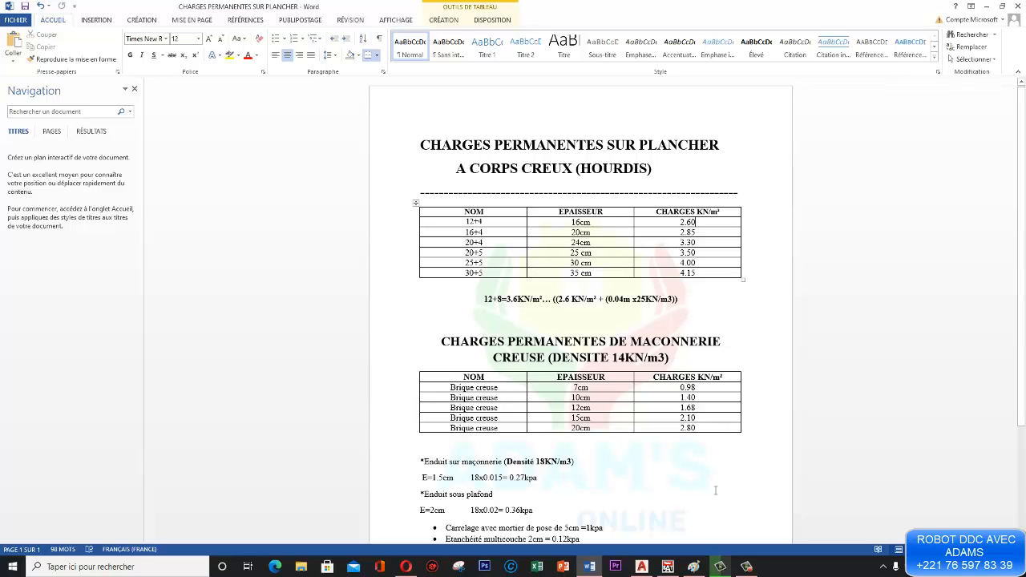
{"action": "mouse_move", "coordinate": [668, 566]}
{"action": "left_click", "coordinate": [662, 536]}
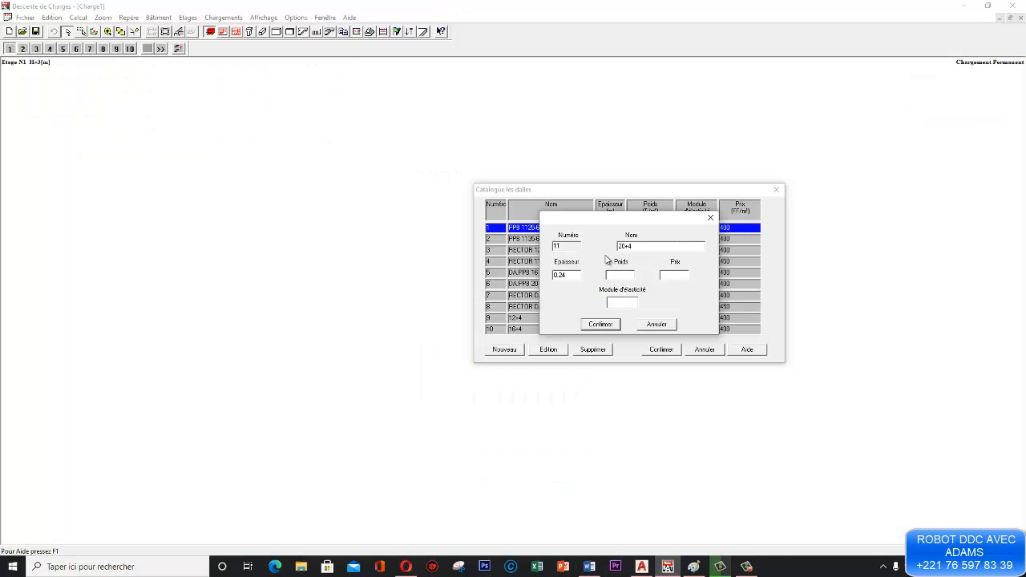
{"action": "left_click", "coordinate": [617, 277]}
{"action": "left_click", "coordinate": [611, 324]}
{"action": "left_click_drag", "start_coordinate": [764, 240], "coordinate": [769, 265]}
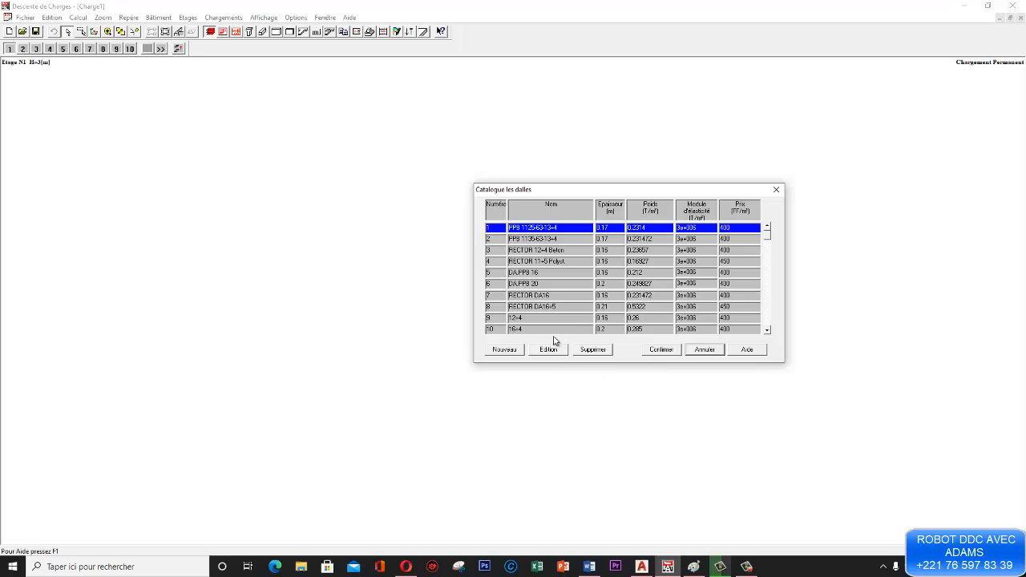
{"action": "left_click", "coordinate": [651, 352]}
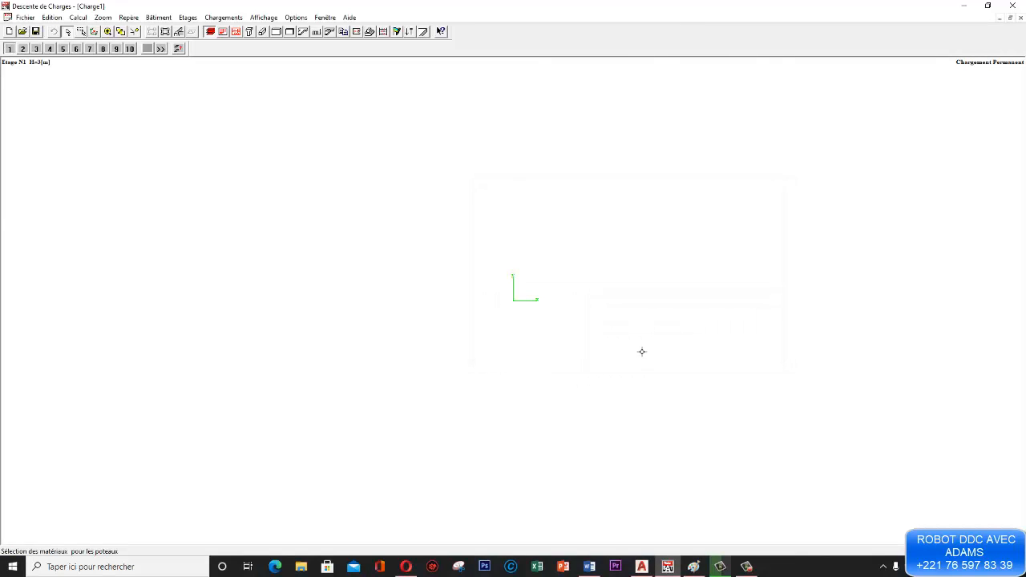
- View the Expert settings for column reinforcement and section dimensions, and close them without changes
{"action": "left_click", "coordinate": [296, 17]}
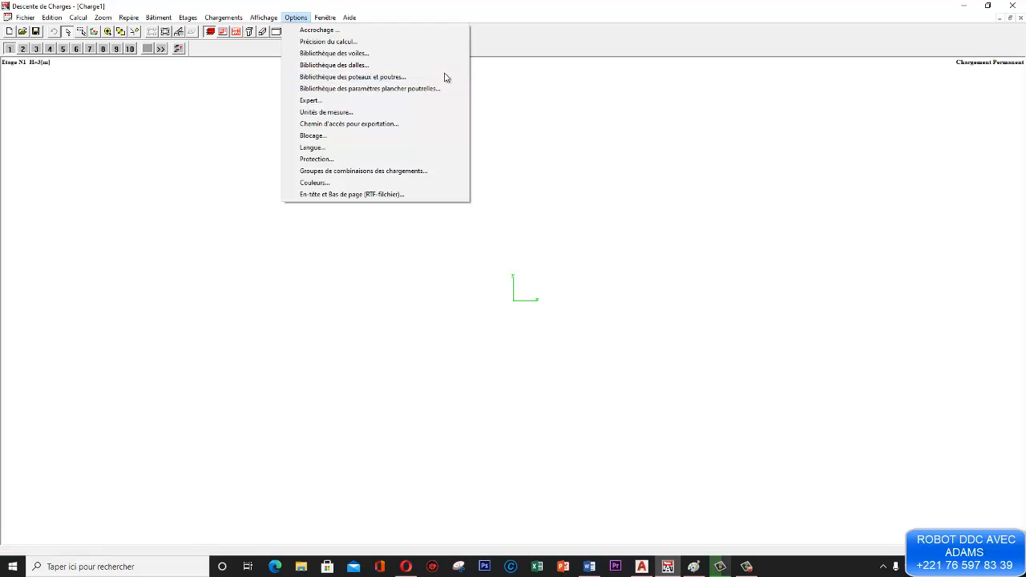
{"action": "left_click", "coordinate": [309, 100]}
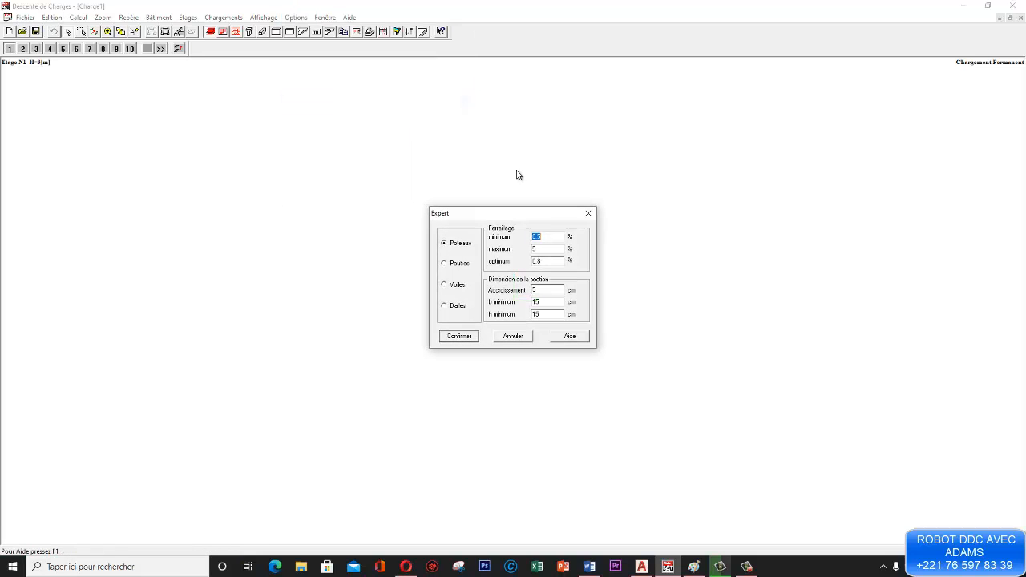
{"action": "left_click", "coordinate": [588, 213]}
- Set the measurement units to KiloNewton for forces, Kg for masses, MégaPascal for stresses and FCFA for prices
{"action": "left_click", "coordinate": [295, 20]}
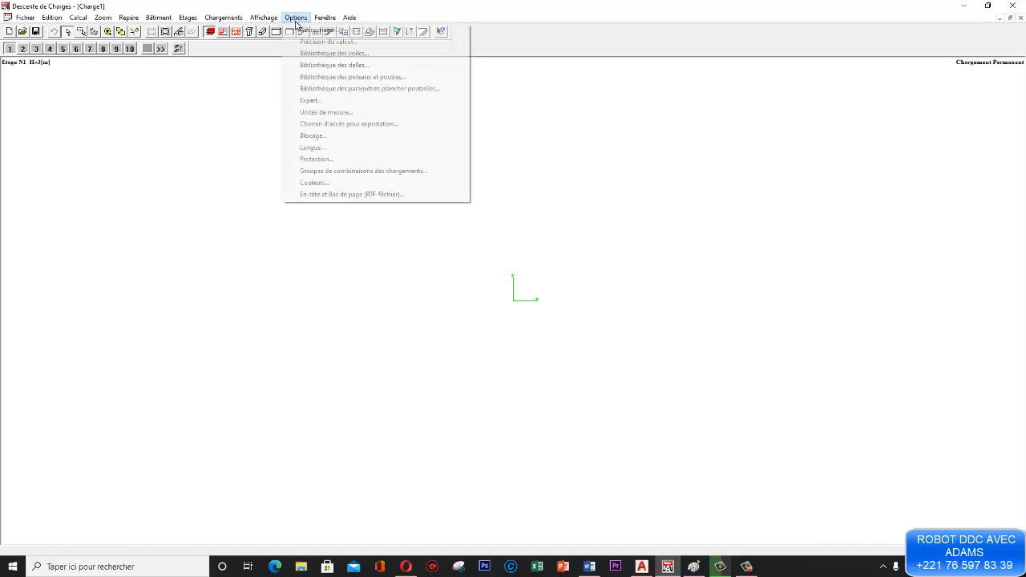
{"action": "left_click", "coordinate": [324, 113]}
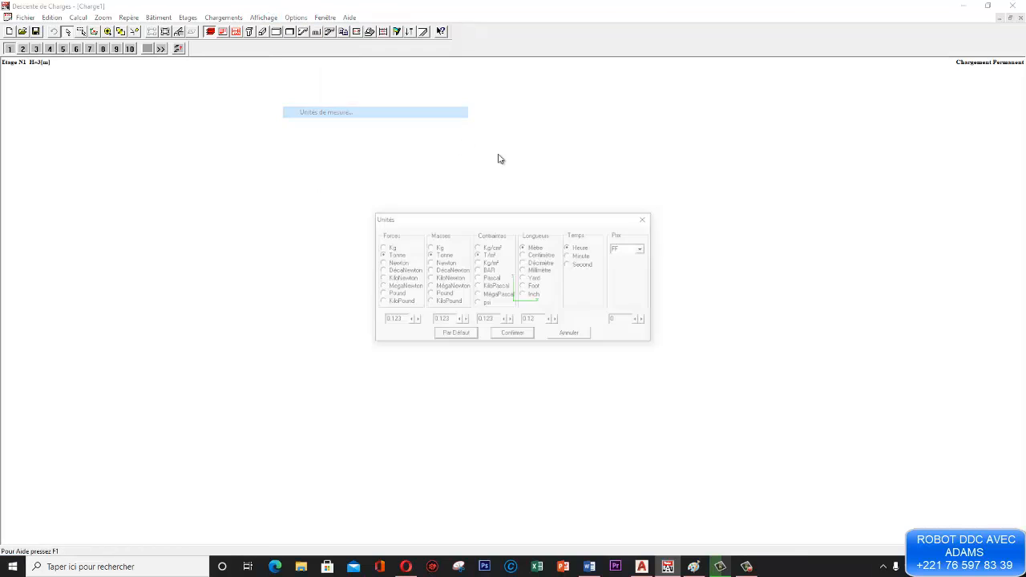
{"action": "left_click", "coordinate": [397, 263]}
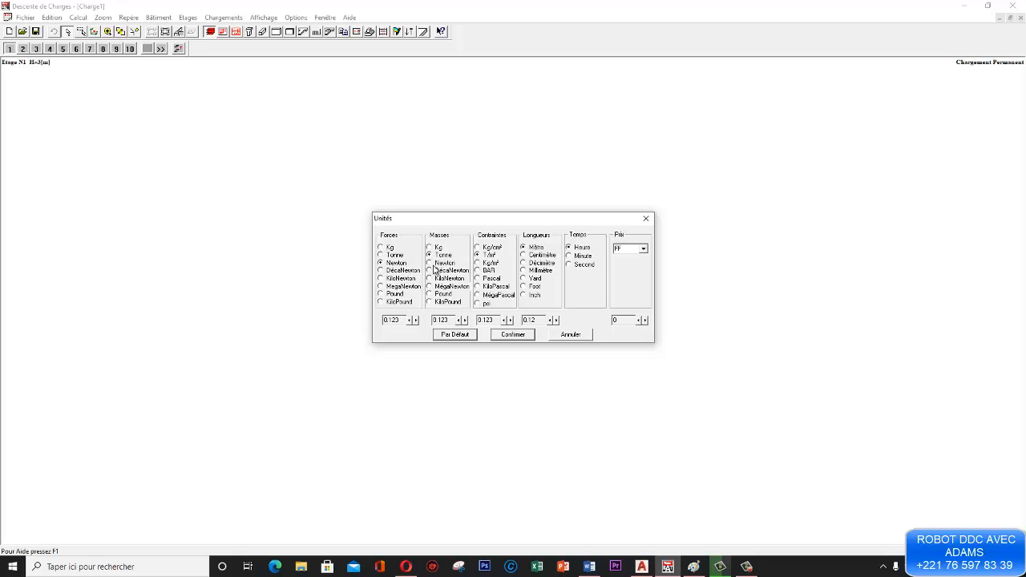
{"action": "left_click", "coordinate": [493, 297]}
{"action": "left_click", "coordinate": [643, 249]}
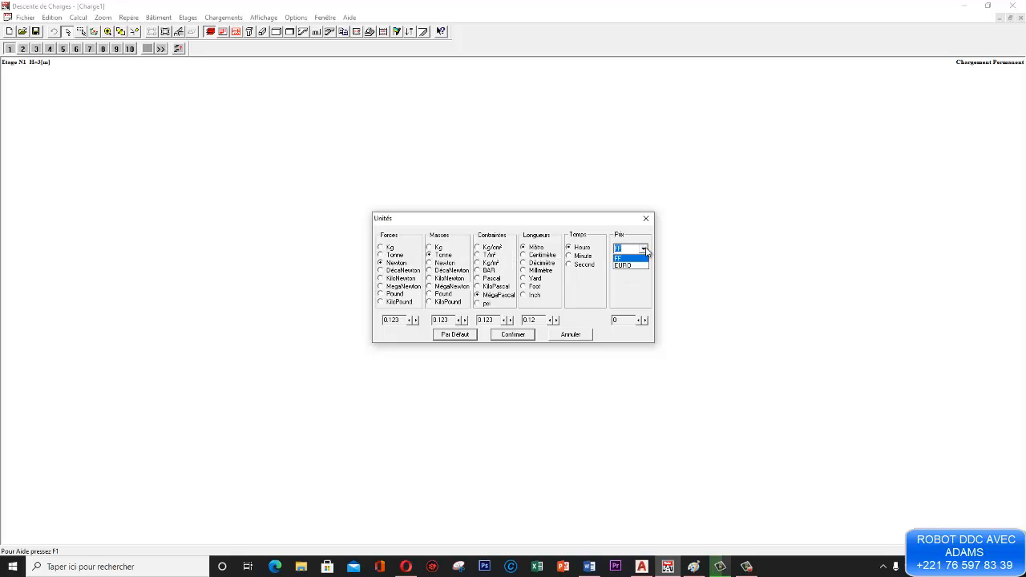
{"action": "left_click", "coordinate": [645, 250]}
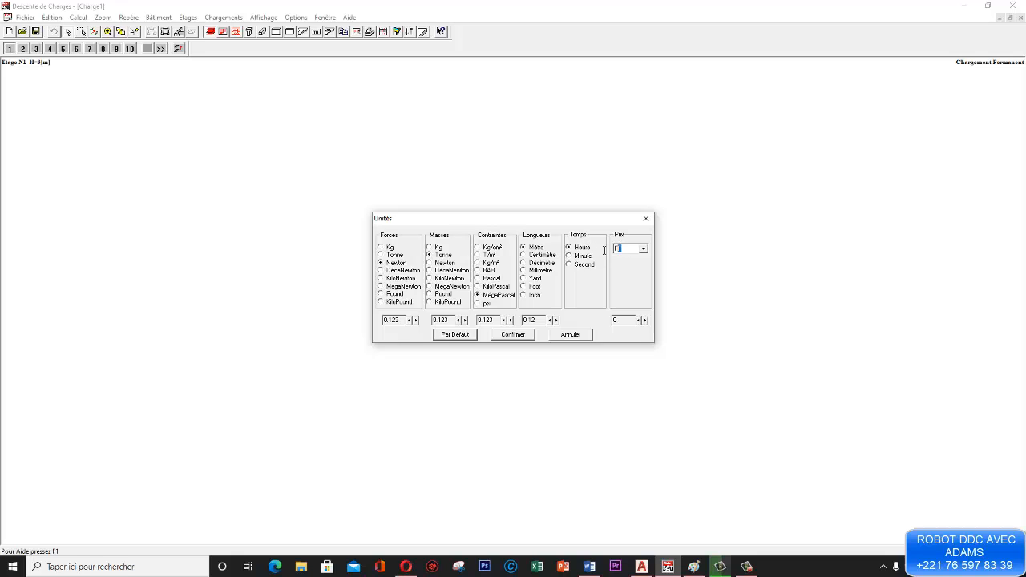
{"action": "left_click", "coordinate": [644, 249]}
{"action": "left_click", "coordinate": [630, 257]}
{"action": "left_click", "coordinate": [380, 279]}
{"action": "left_click", "coordinate": [440, 248]}
{"action": "left_click", "coordinate": [514, 335]}
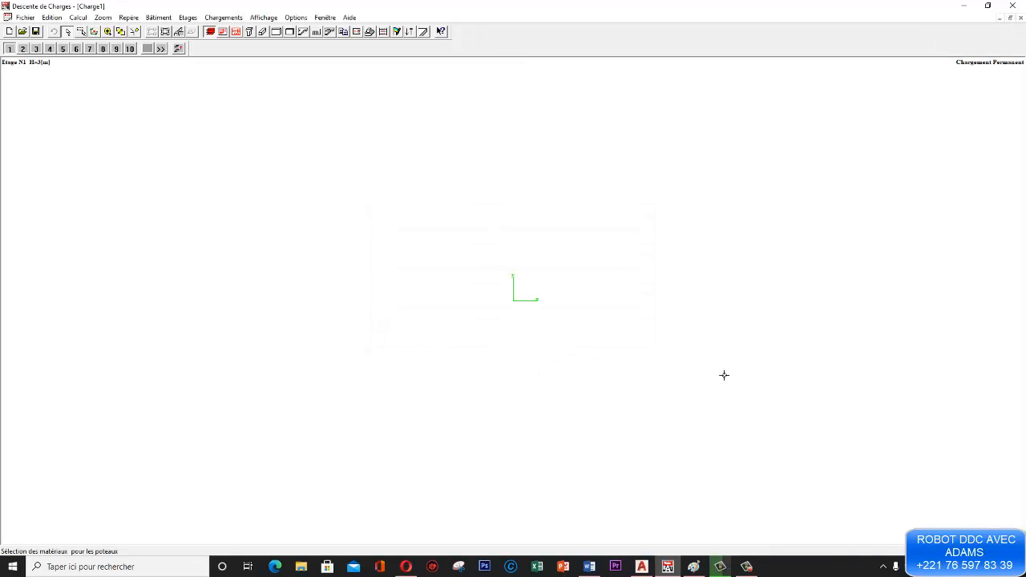
- Check the weight of the 12+4 slab and the units used in the slab catalogue, leaving it unchanged
{"action": "left_click", "coordinate": [296, 17]}
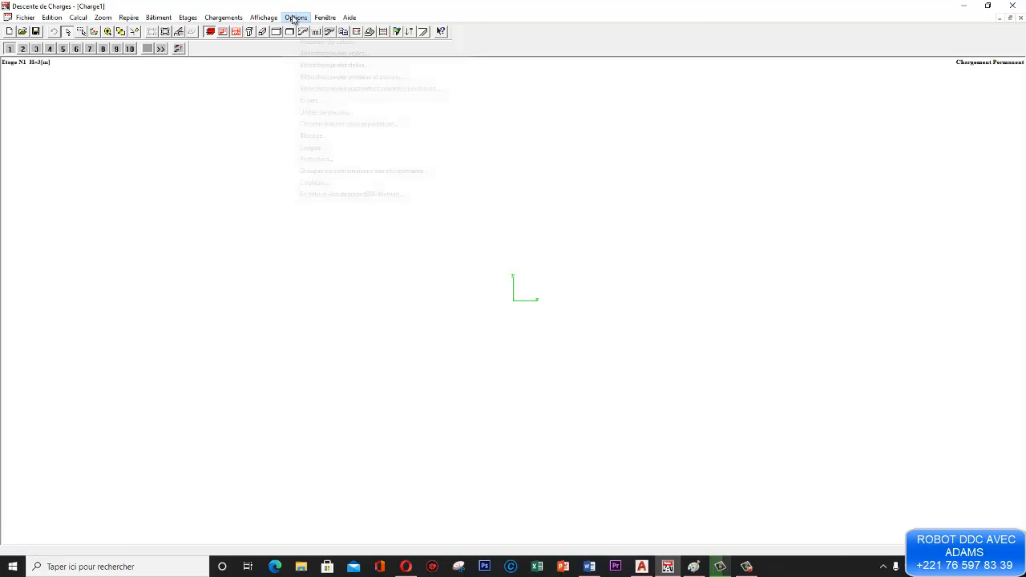
{"action": "left_click", "coordinate": [382, 67]}
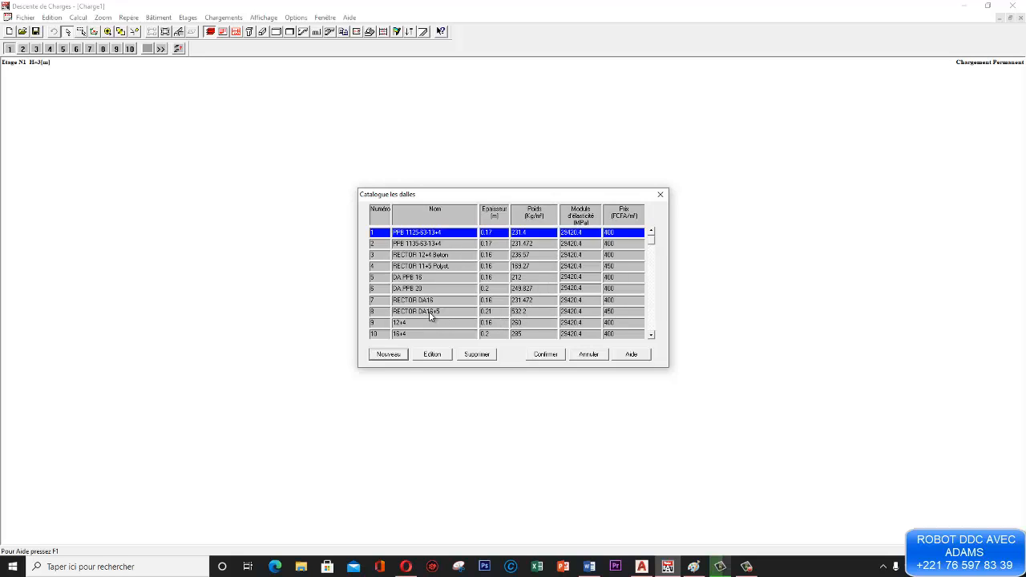
{"action": "left_click", "coordinate": [529, 324]}
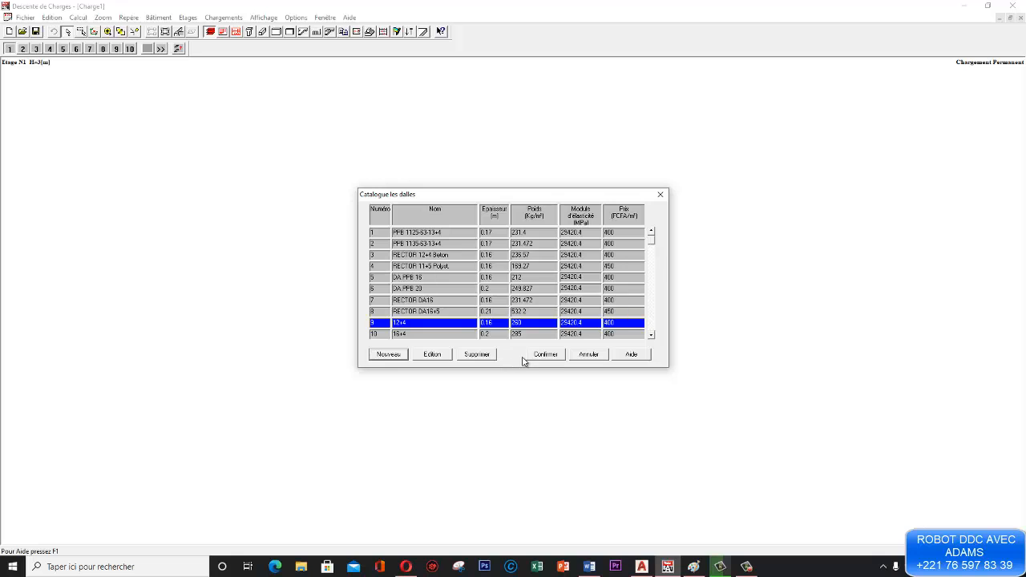
{"action": "left_click", "coordinate": [592, 357]}
- Change the mass unit to KiloNewton in the measurement units and confirm
{"action": "left_click", "coordinate": [296, 17]}
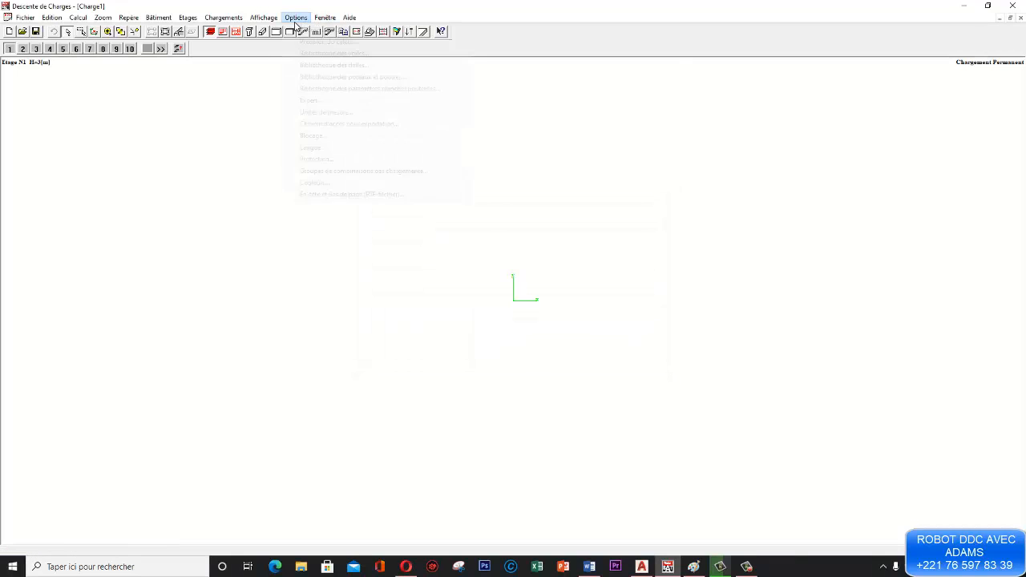
{"action": "left_click", "coordinate": [326, 112]}
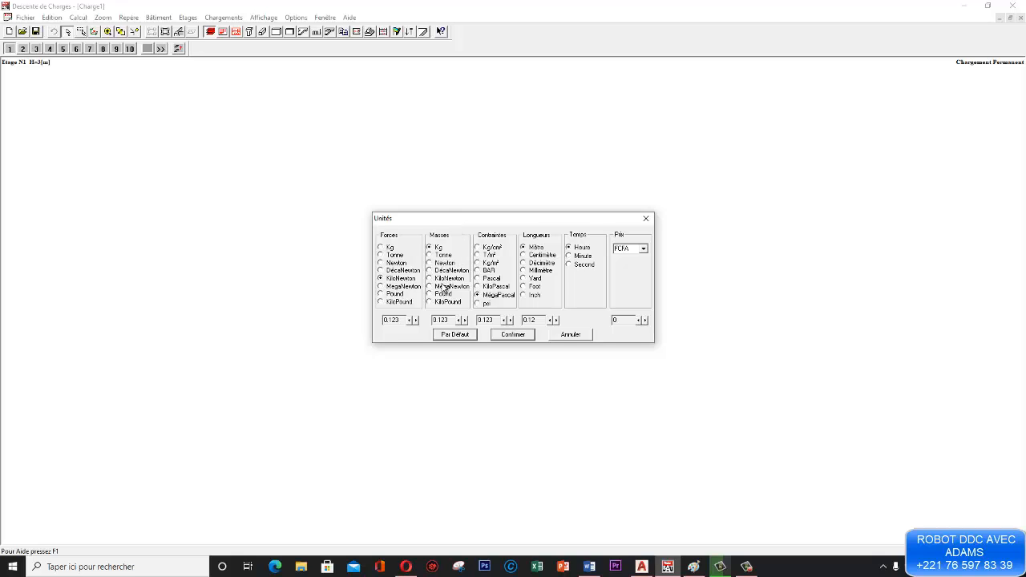
{"action": "left_click", "coordinate": [446, 280]}
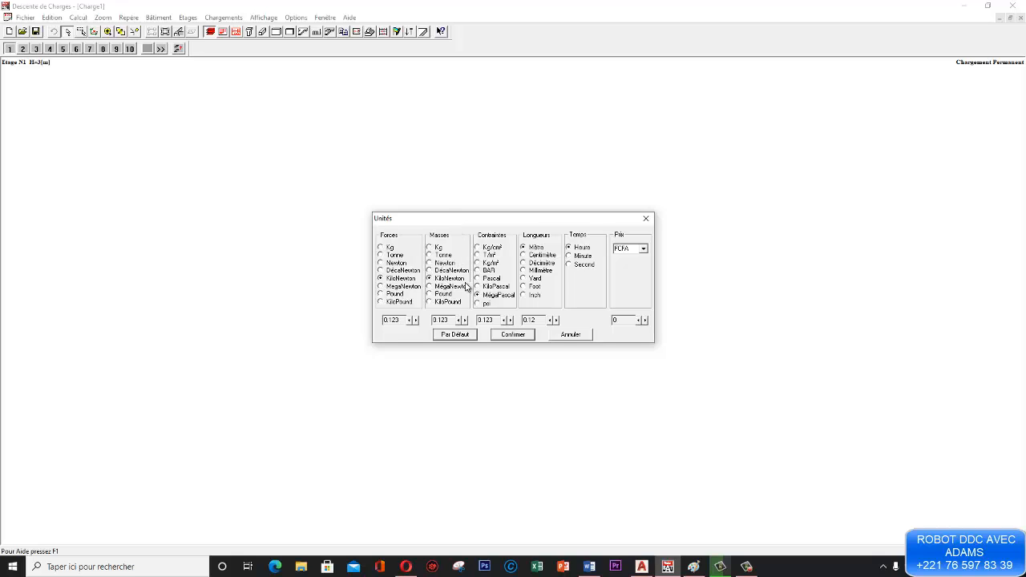
{"action": "left_click", "coordinate": [513, 336]}
{"action": "left_click", "coordinate": [296, 16]}
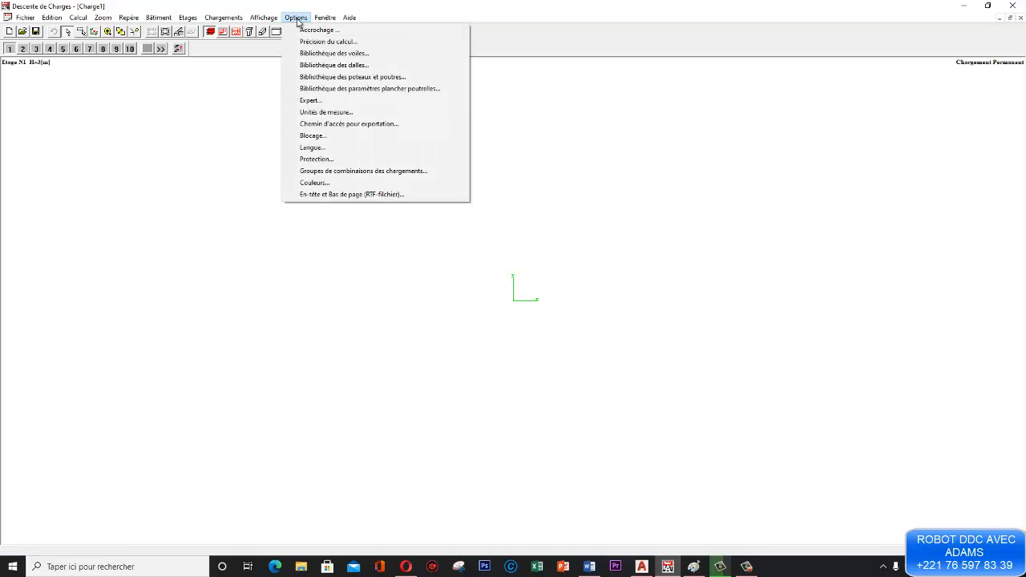
- Try setting the weight of the 12+4 slab to 2.6 in the slab catalogue, then cancel the edit and leave the catalogue
{"action": "left_click", "coordinate": [365, 65]}
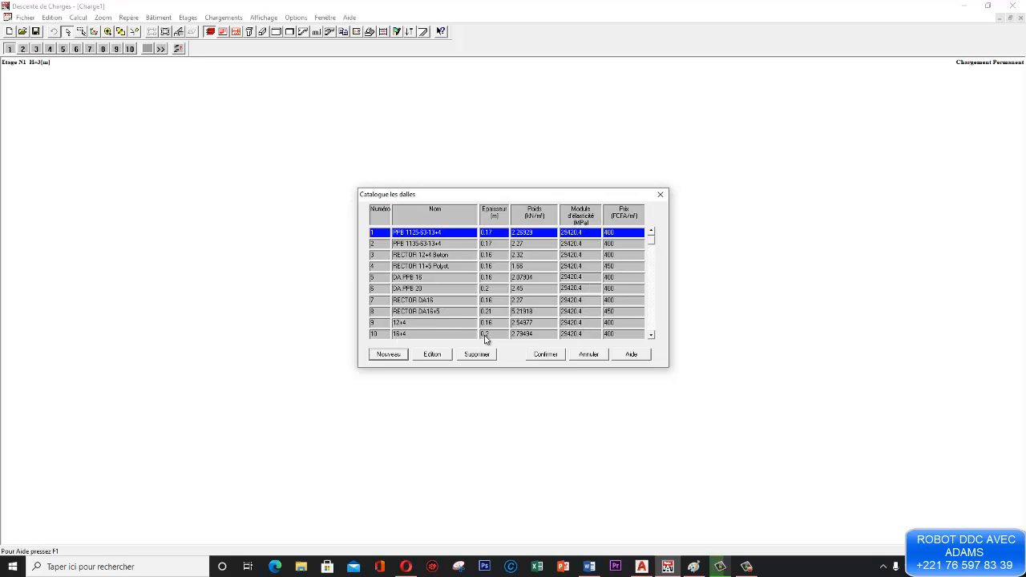
{"action": "left_click", "coordinate": [654, 271]}
{"action": "left_click", "coordinate": [536, 323]}
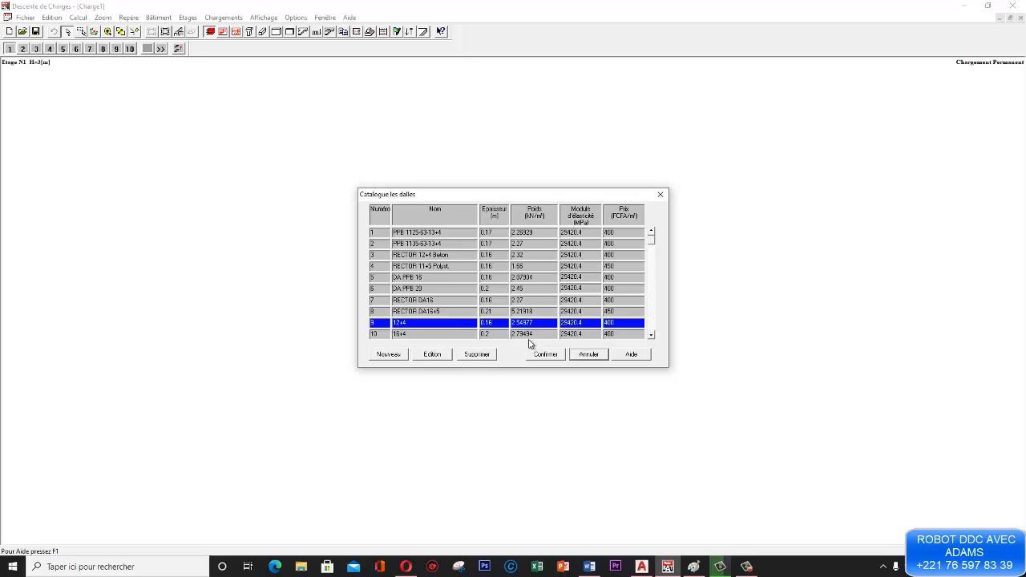
{"action": "left_click", "coordinate": [441, 356]}
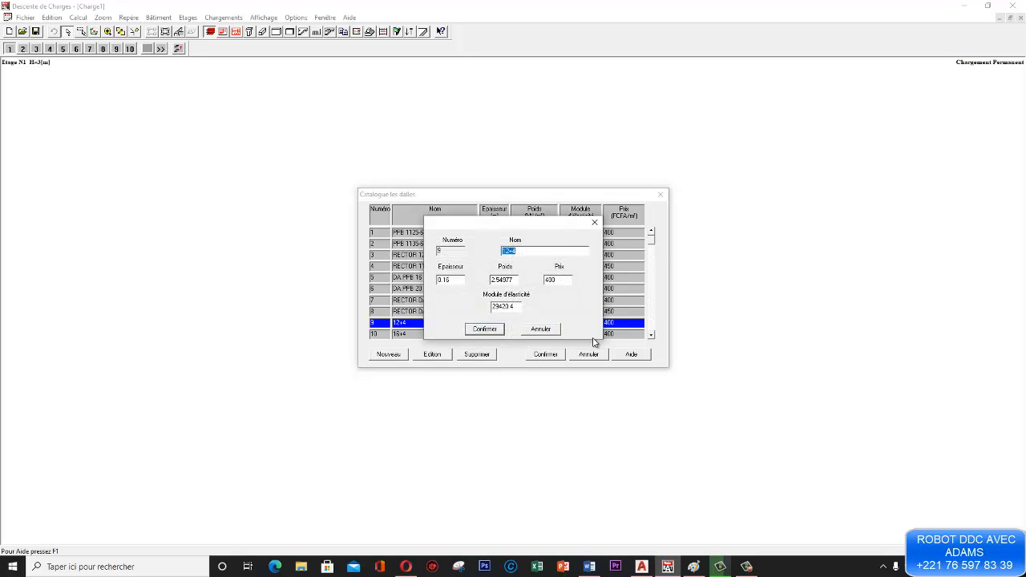
{"action": "left_click", "coordinate": [514, 280]}
{"action": "left_click", "coordinate": [540, 328]}
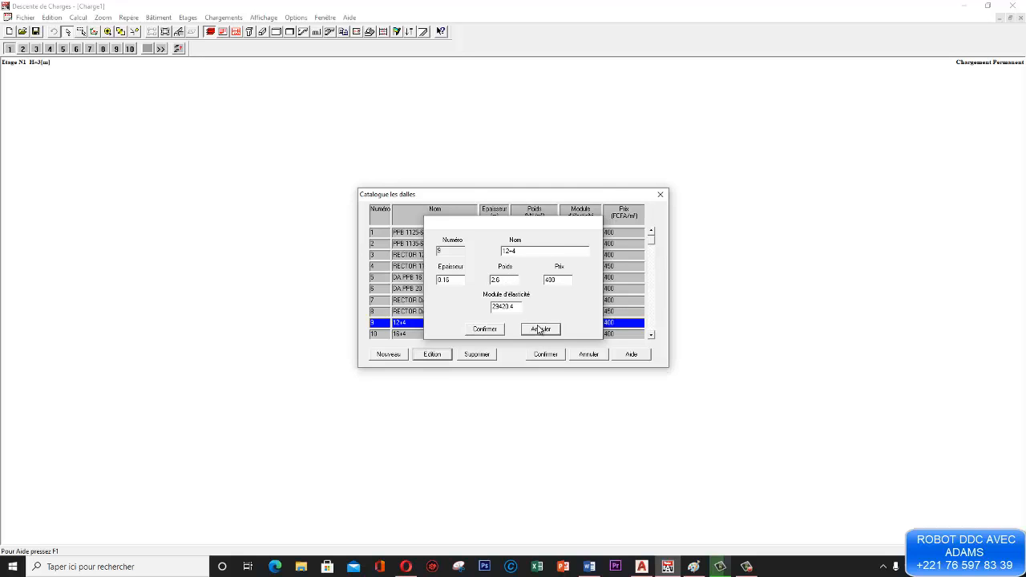
{"action": "left_click", "coordinate": [590, 354]}
- Set the measurement units to Tonne for forces and masses and T/m² for stresses, and confirm
{"action": "left_click", "coordinate": [295, 17]}
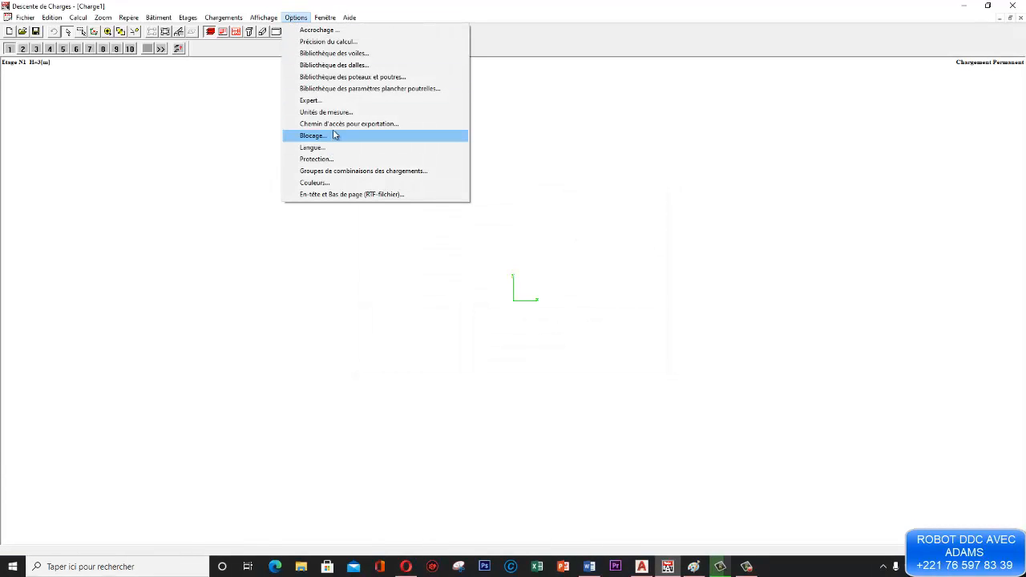
{"action": "left_click", "coordinate": [339, 113]}
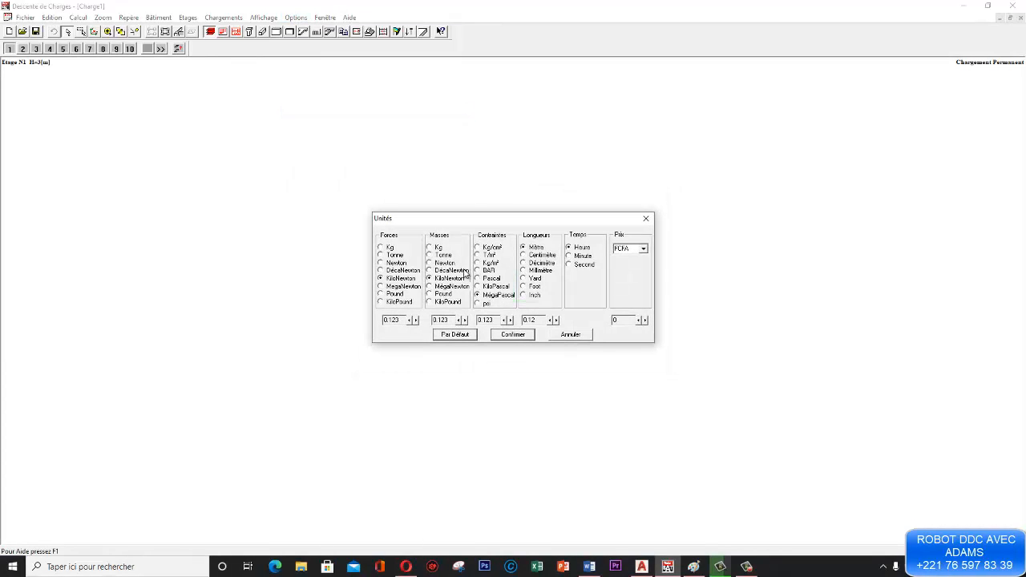
{"action": "left_click", "coordinate": [395, 255]}
{"action": "left_click", "coordinate": [513, 336]}
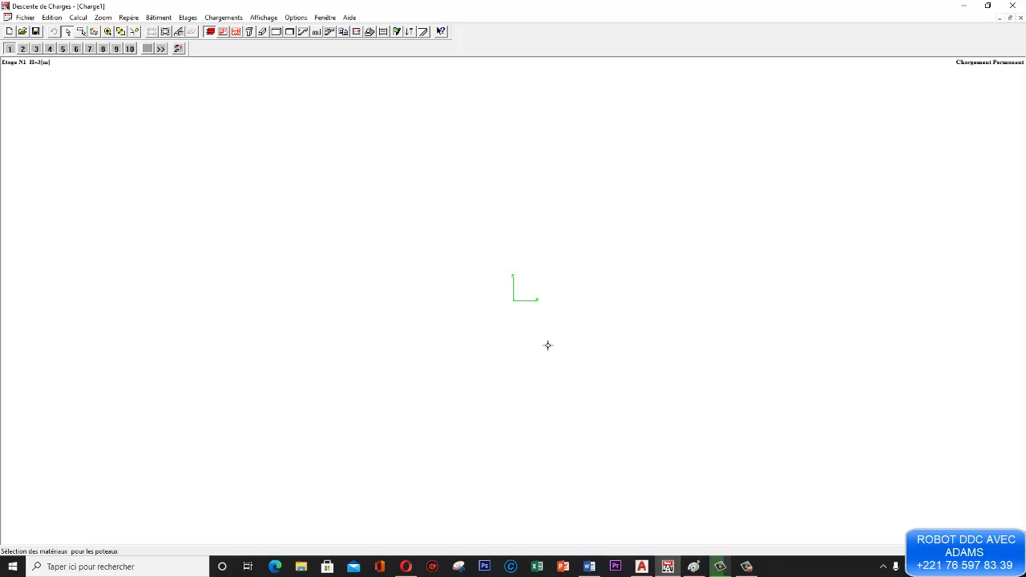
- Check the slab catalogue's weights and elastic moduli in the new units, and close it without changes
{"action": "left_click", "coordinate": [296, 16]}
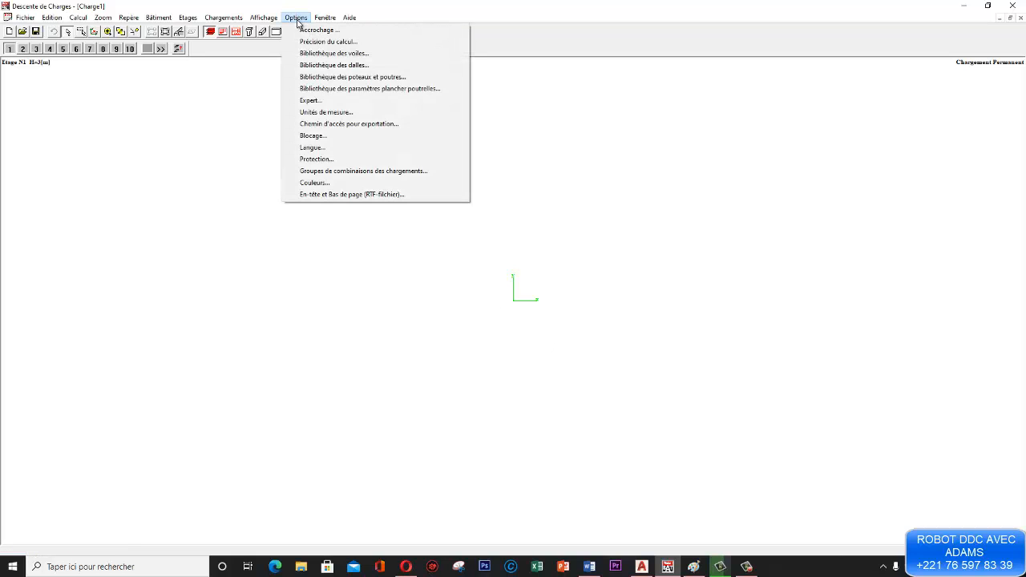
{"action": "left_click", "coordinate": [353, 65]}
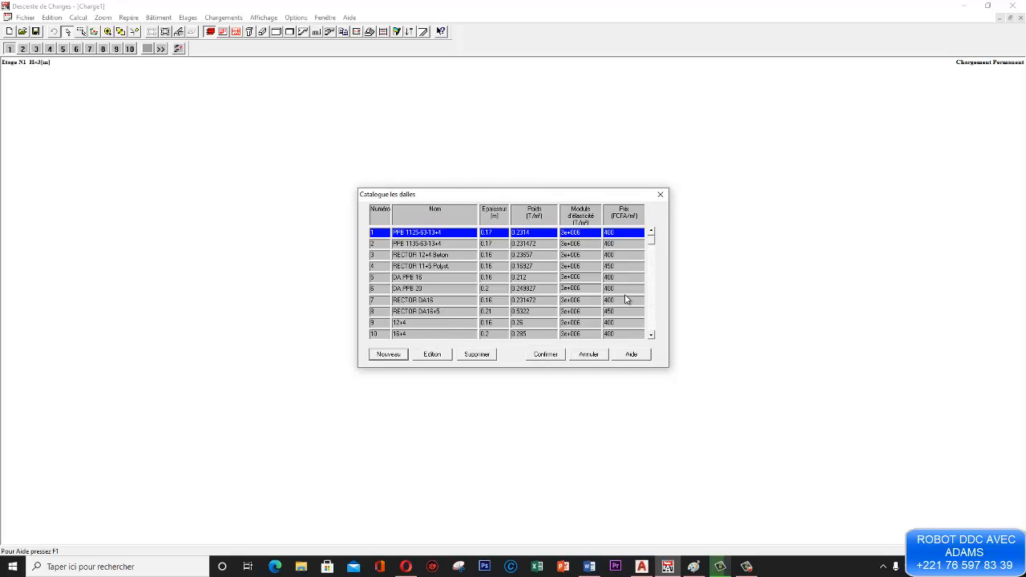
{"action": "left_click", "coordinate": [588, 354]}
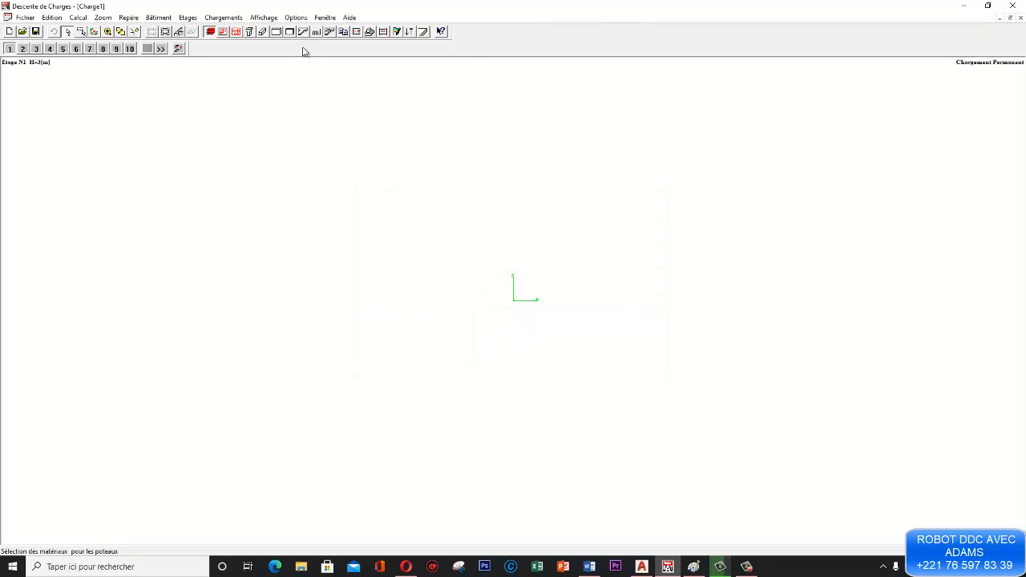
{"action": "left_click", "coordinate": [296, 17]}
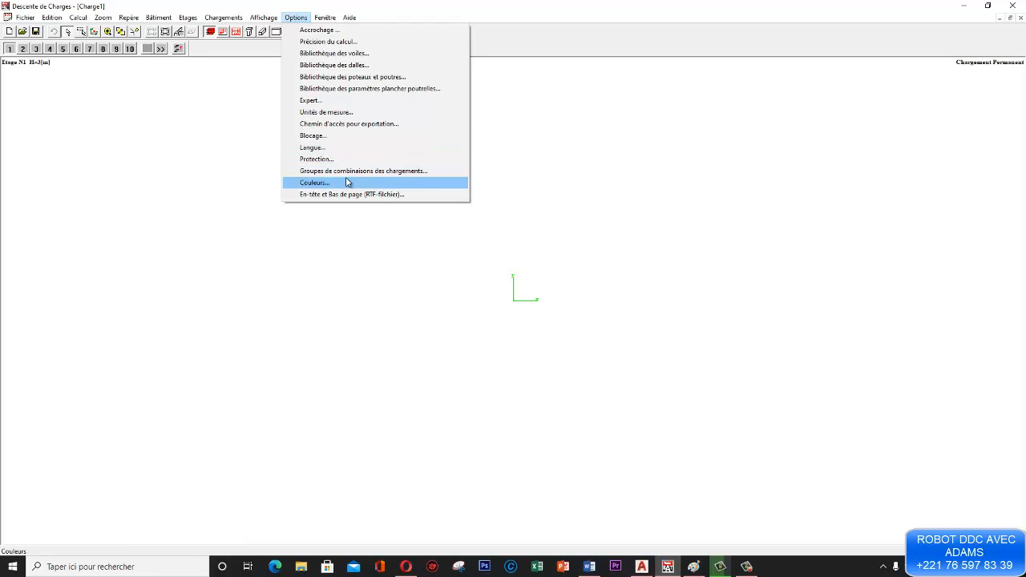
{"action": "mouse_move", "coordinate": [326, 19]}
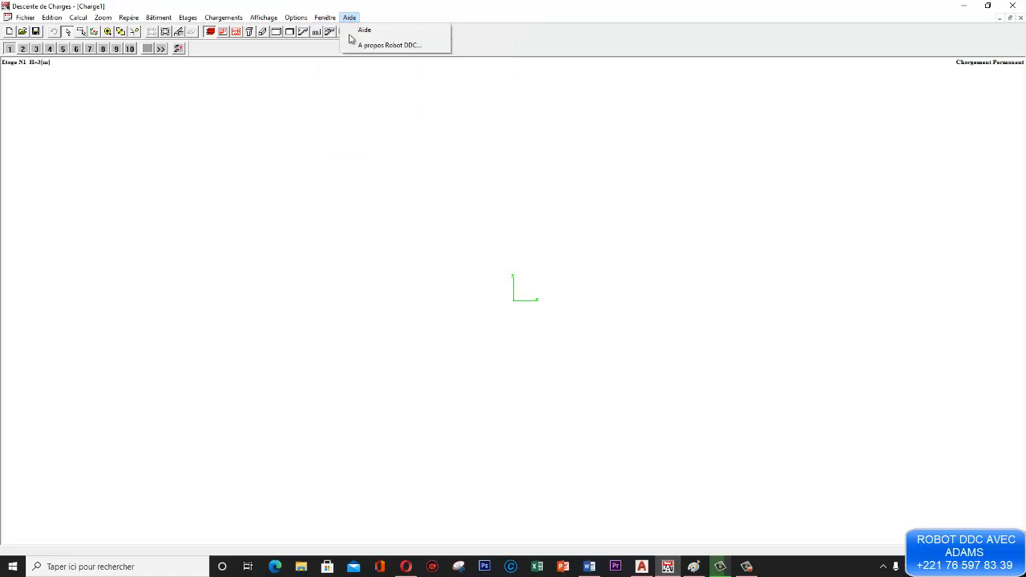
{"action": "left_click", "coordinate": [746, 568]}
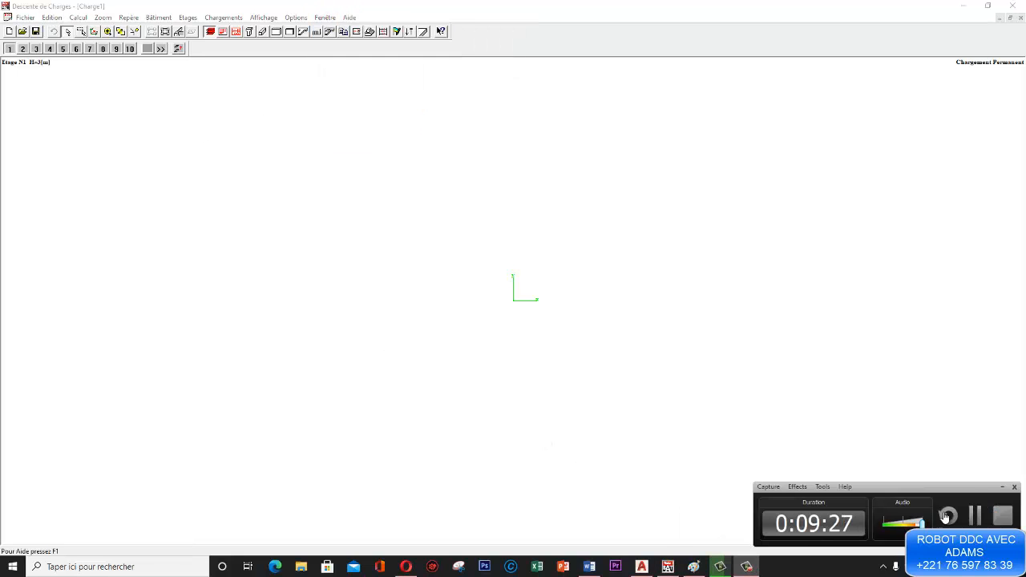
{"action": "left_click", "coordinate": [1000, 487]}
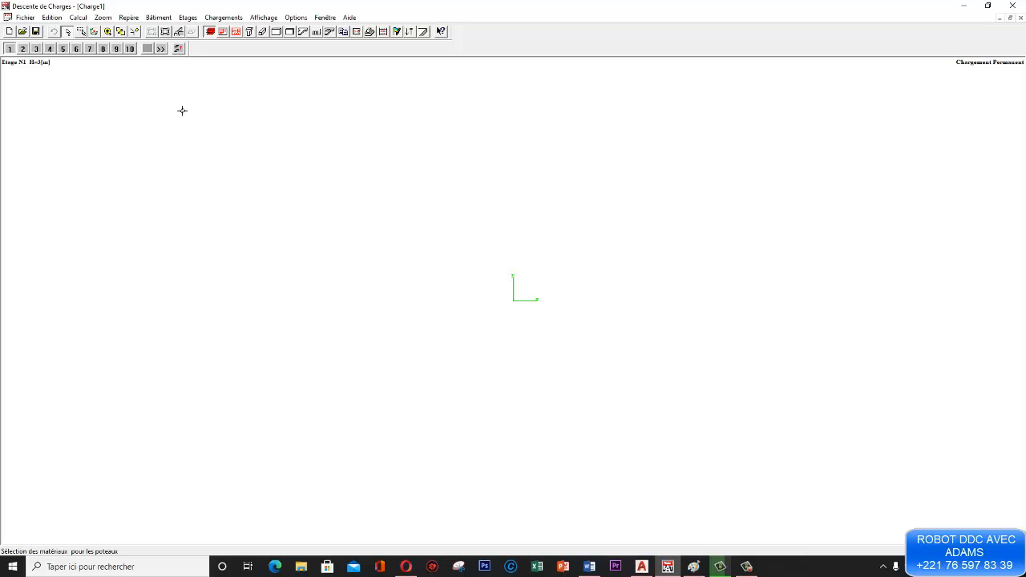
{"action": "left_click", "coordinate": [747, 566]}
{"action": "left_click", "coordinate": [1002, 486]}
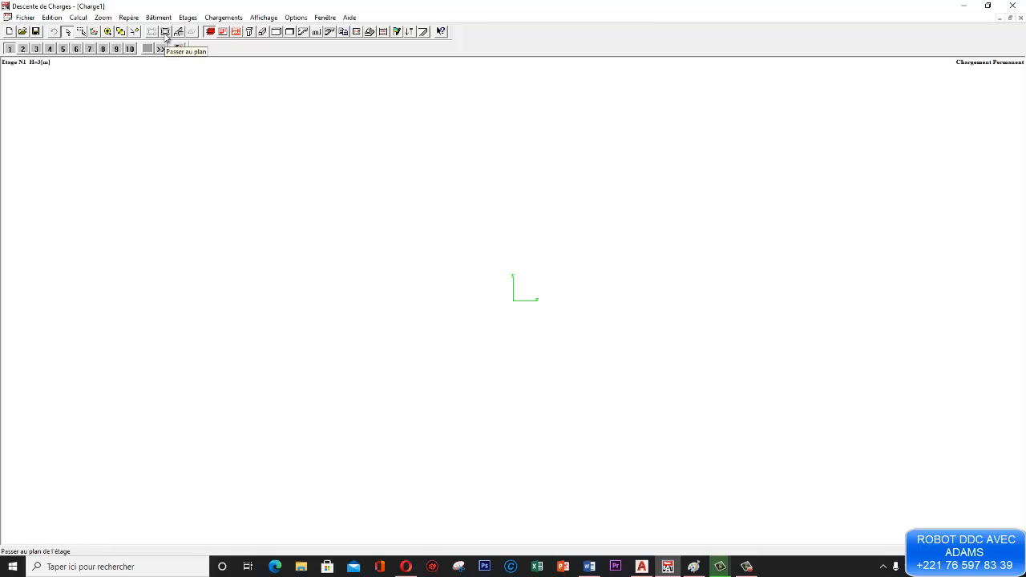
- Look over the storey selection bar, the grid tools and the axis entry tools, closing them without creating anything
{"action": "left_click", "coordinate": [210, 33]}
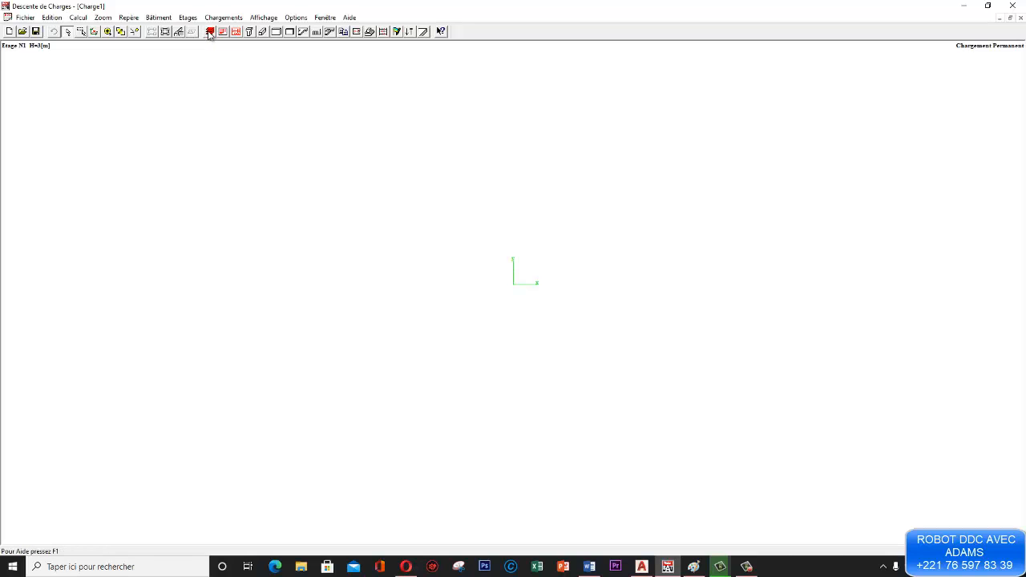
{"action": "left_click", "coordinate": [210, 33]}
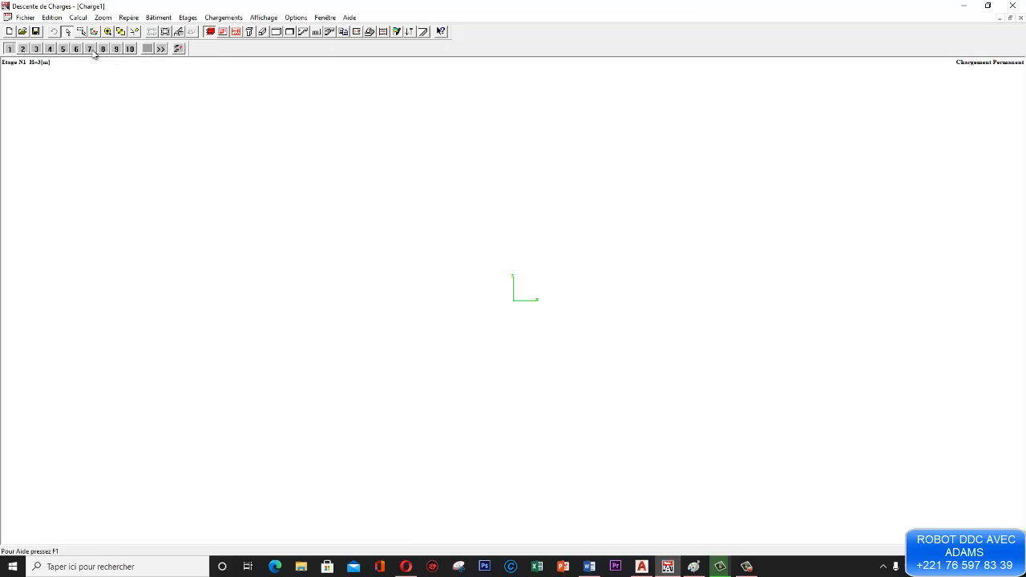
{"action": "left_click", "coordinate": [224, 32]}
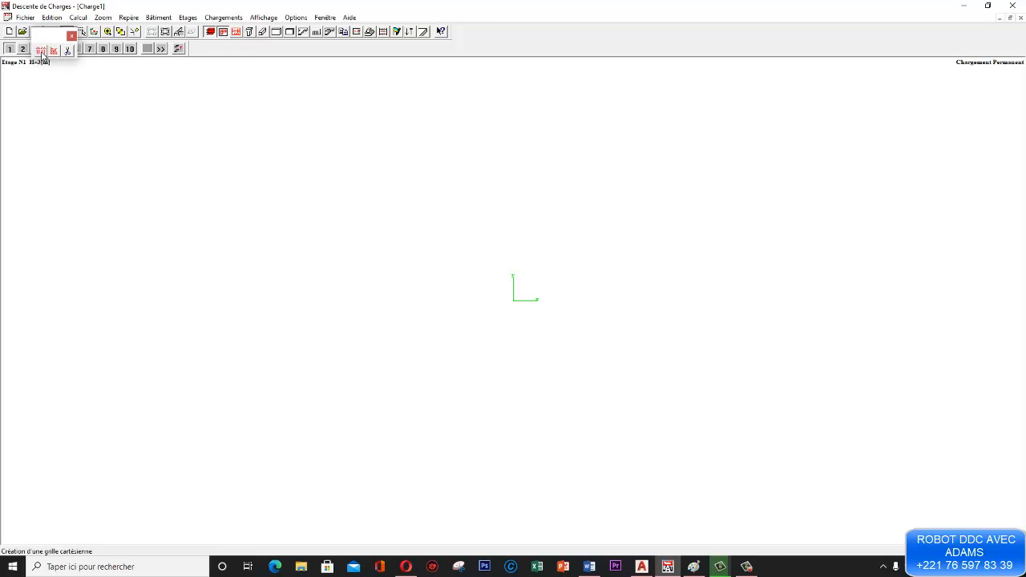
{"action": "left_click", "coordinate": [72, 36]}
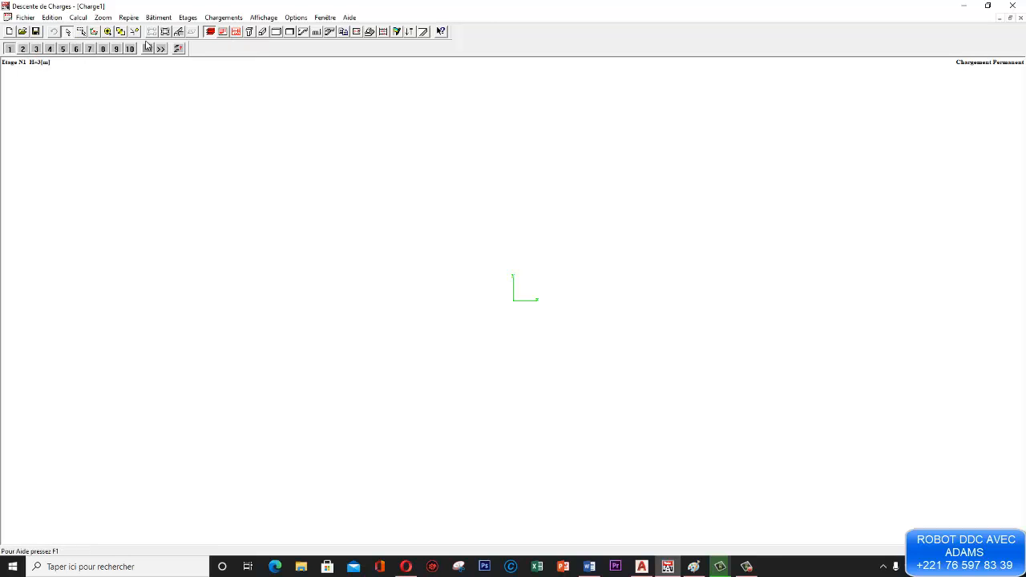
{"action": "left_click", "coordinate": [236, 32]}
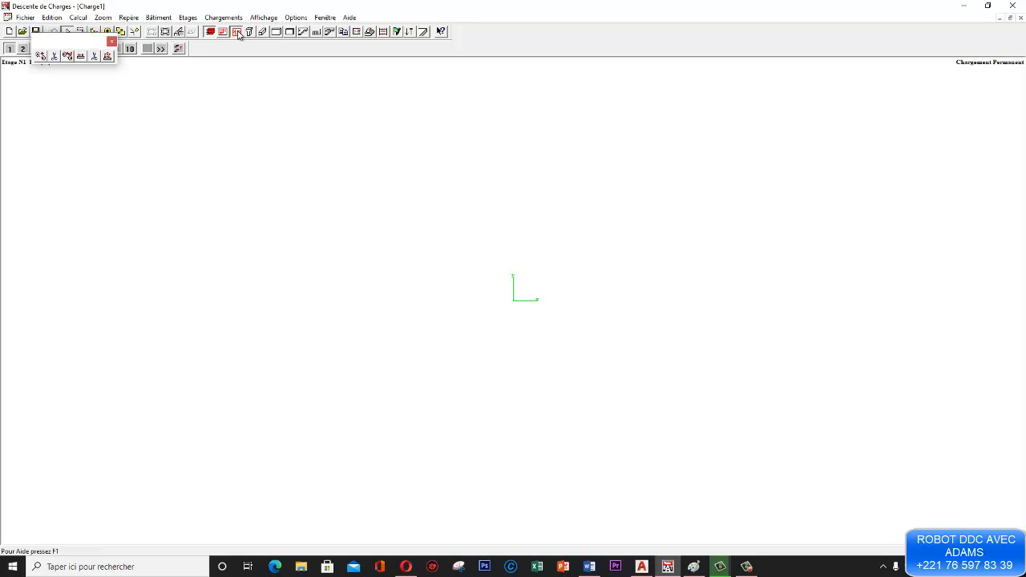
{"action": "left_click", "coordinate": [41, 56]}
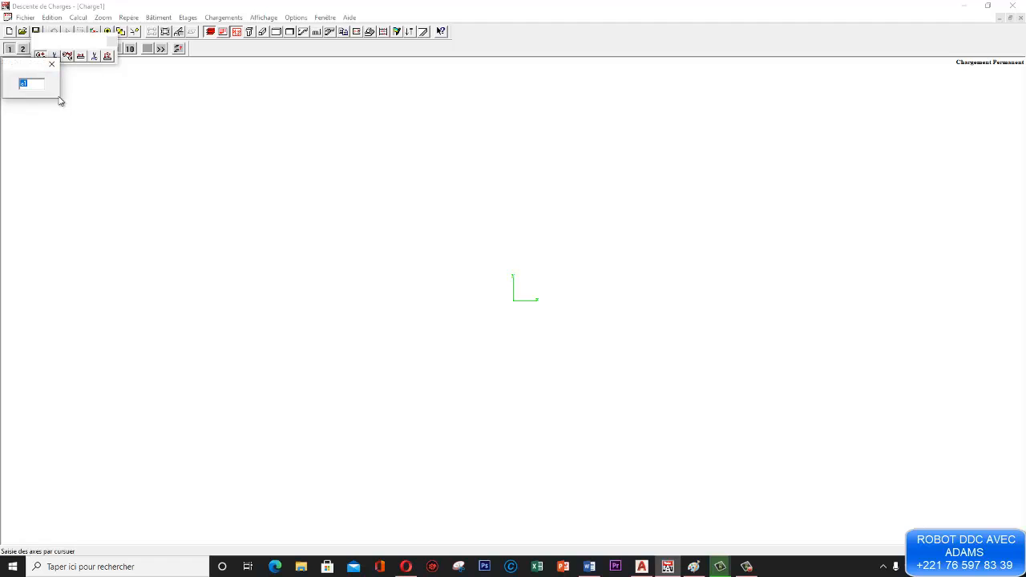
{"action": "left_click", "coordinate": [51, 64]}
{"action": "left_click", "coordinate": [112, 41]}
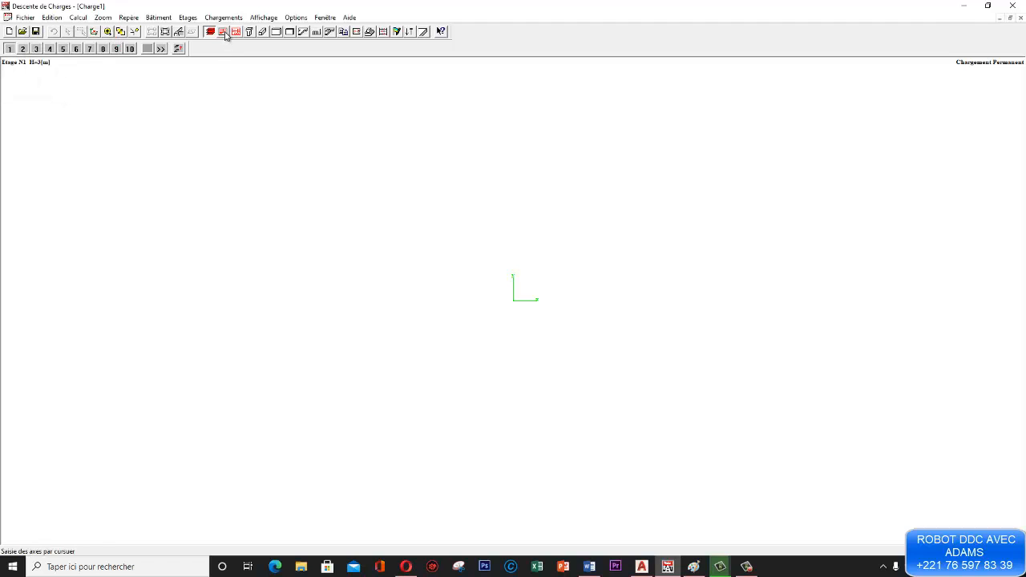
- View the settings for Cartesian and polar coordinate grids, and close both without creating a grid
{"action": "left_click", "coordinate": [225, 33]}
{"action": "left_click", "coordinate": [41, 50]}
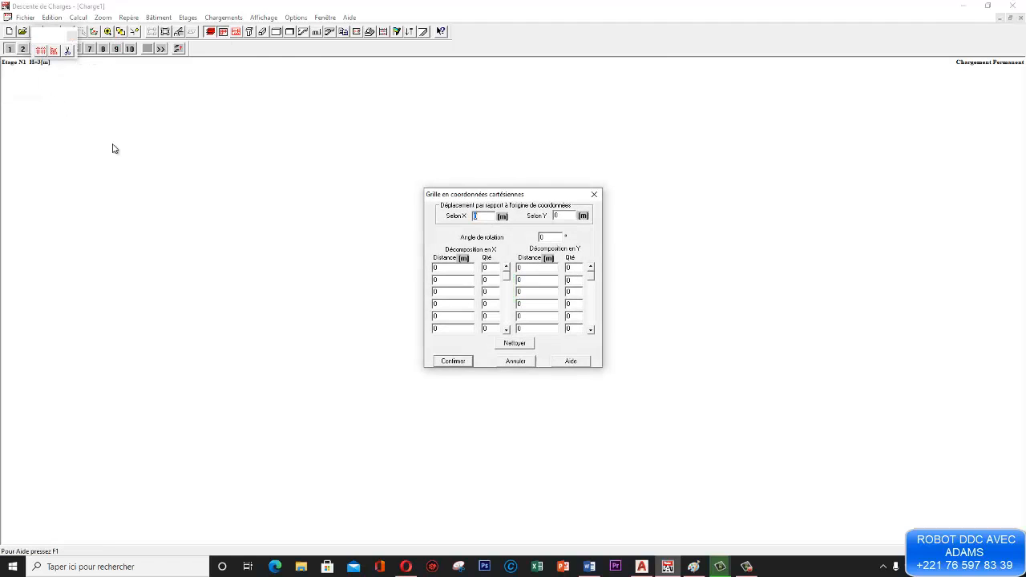
{"action": "left_click", "coordinate": [594, 194]}
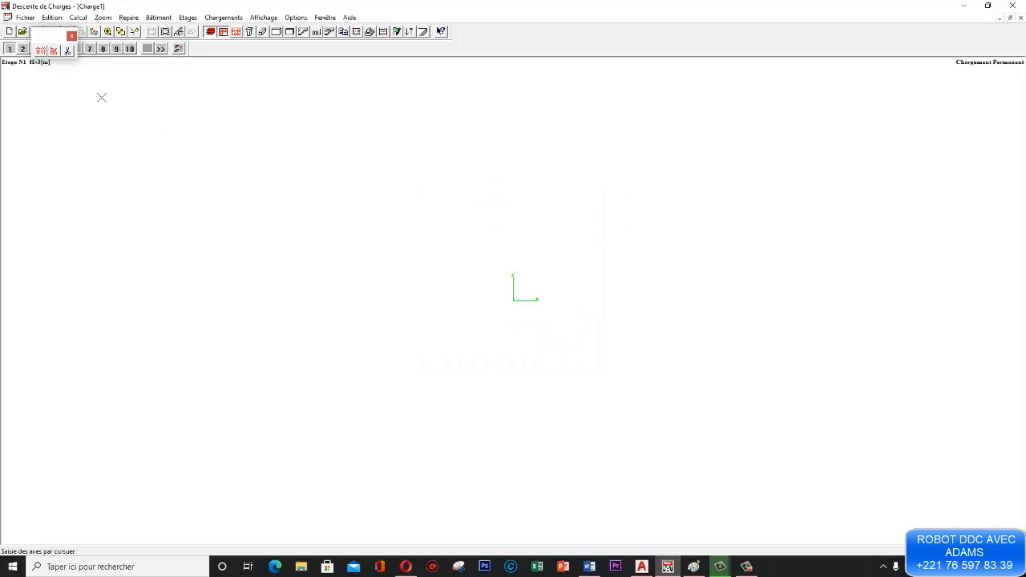
{"action": "left_click", "coordinate": [53, 51]}
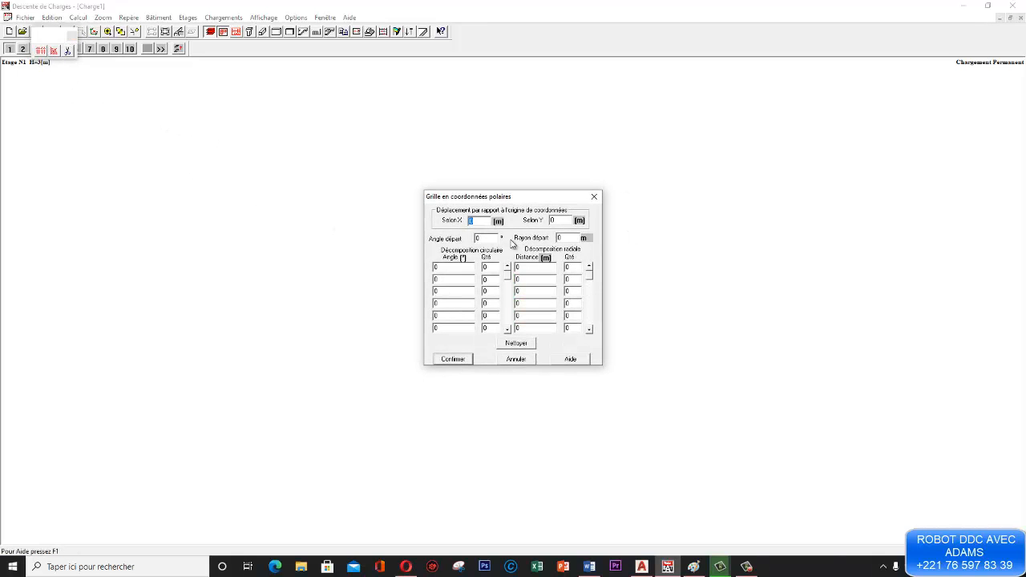
{"action": "left_click", "coordinate": [594, 197]}
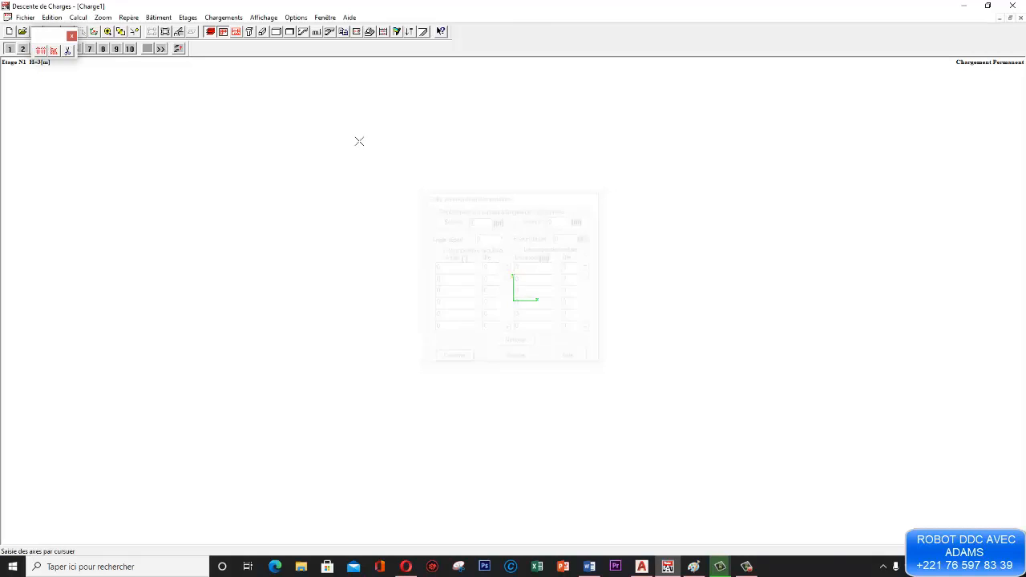
{"action": "left_click", "coordinate": [71, 36]}
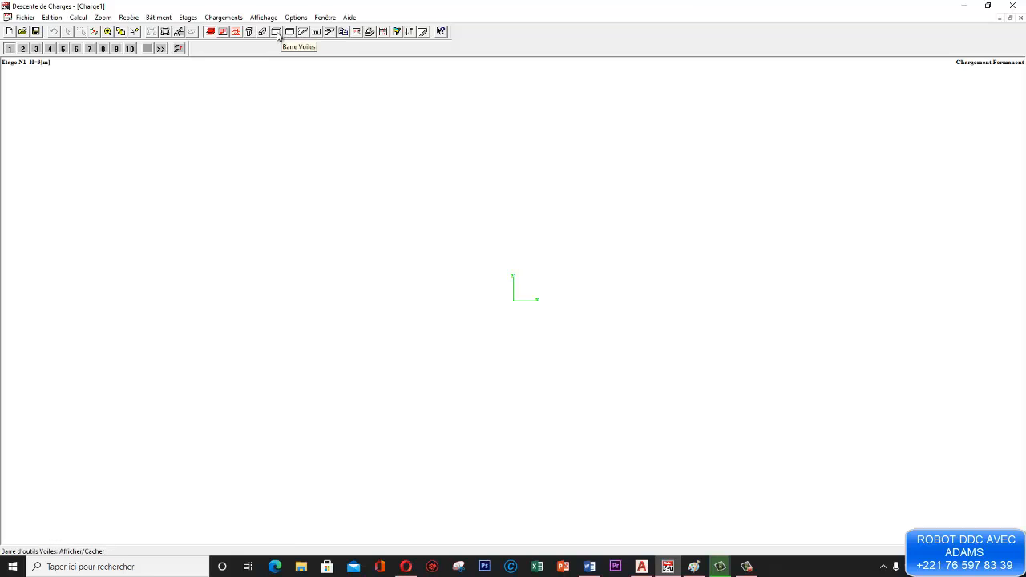
- Examine the tools for walls and columns without horizontal load, the calculation note tool and the available load types, without changing anything
{"action": "left_click", "coordinate": [317, 33]}
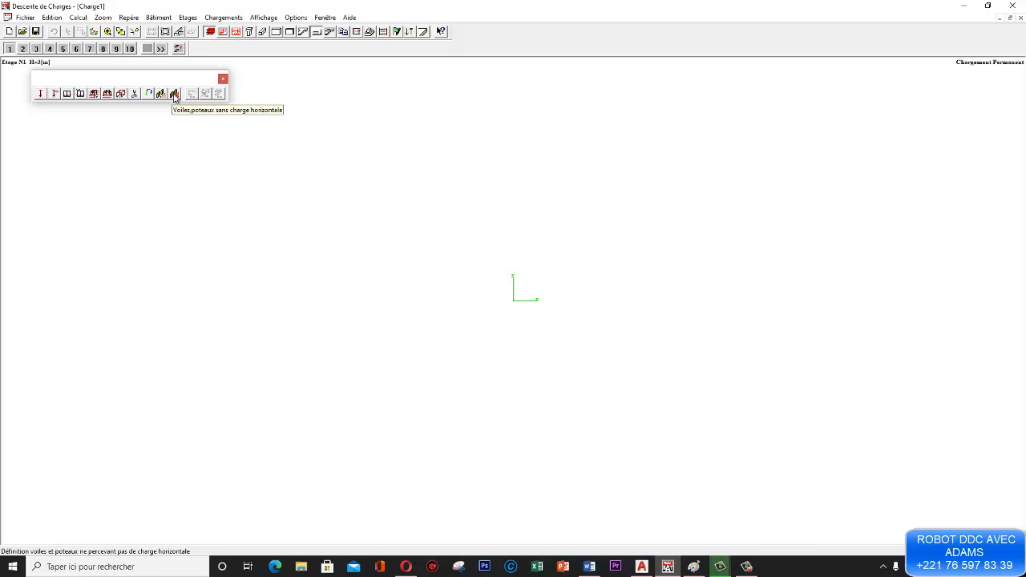
{"action": "left_click", "coordinate": [222, 79]}
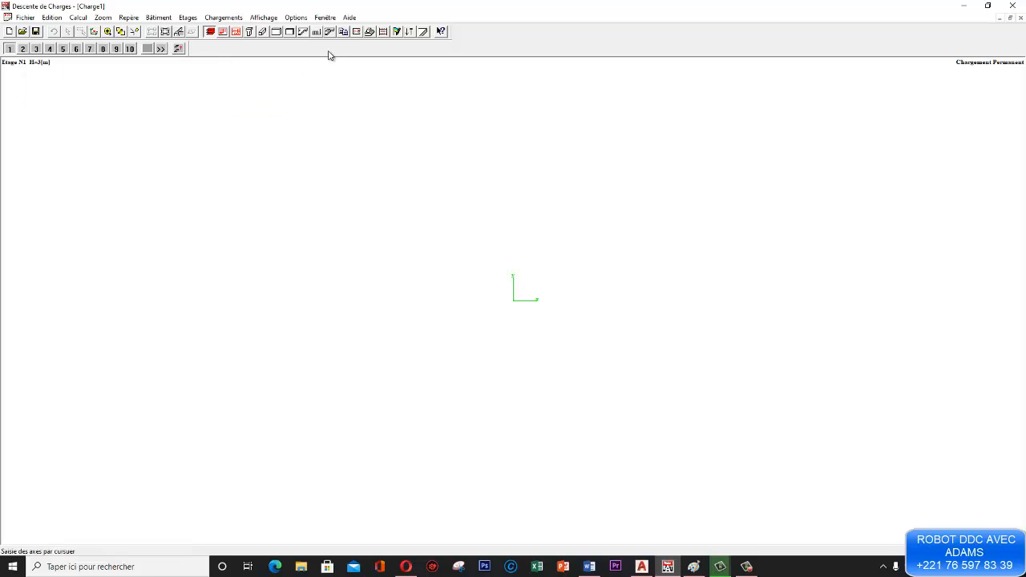
{"action": "left_click", "coordinate": [384, 32]}
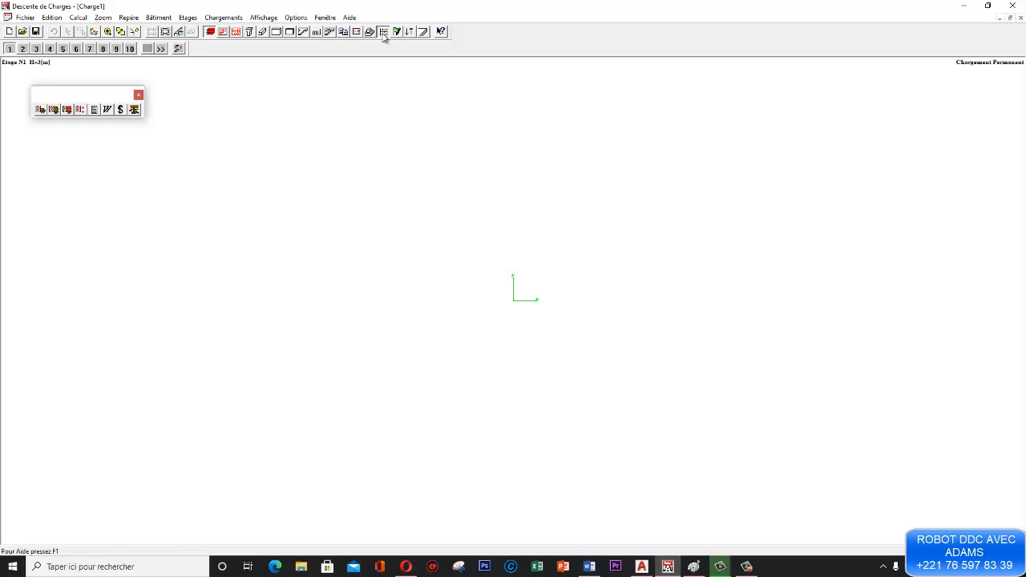
{"action": "left_click", "coordinate": [138, 95]}
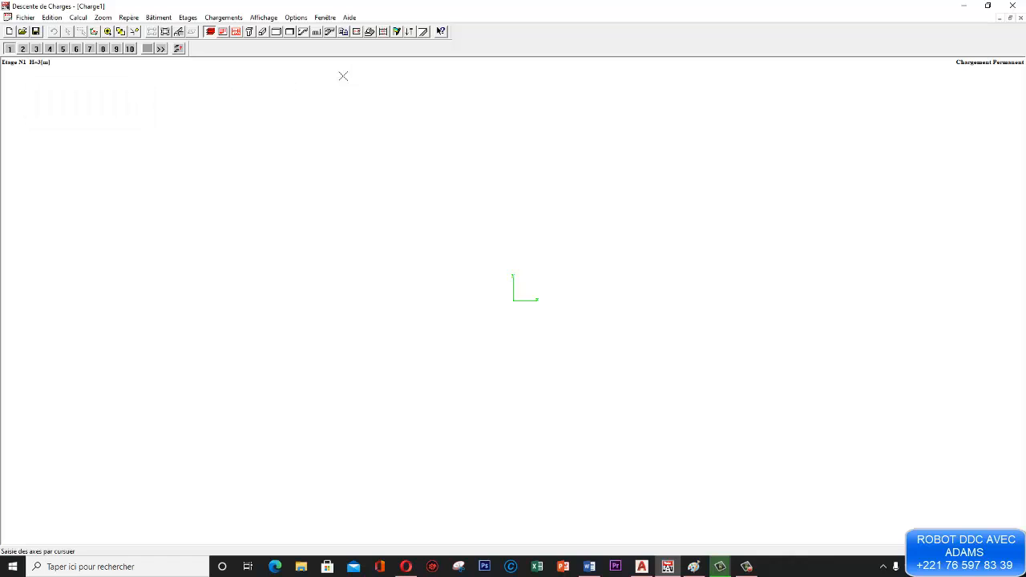
{"action": "left_click", "coordinate": [383, 33]}
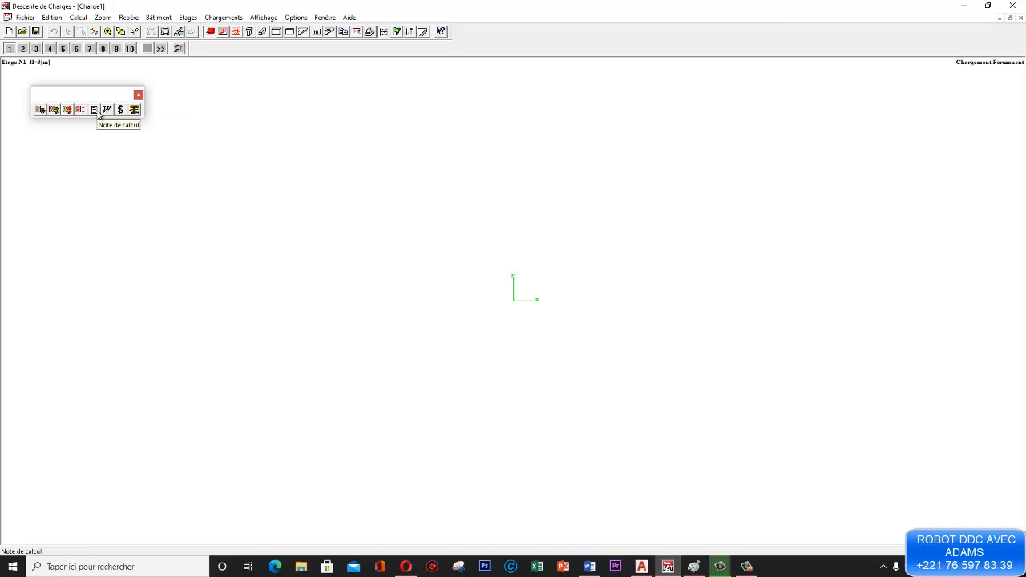
{"action": "left_click", "coordinate": [138, 95]}
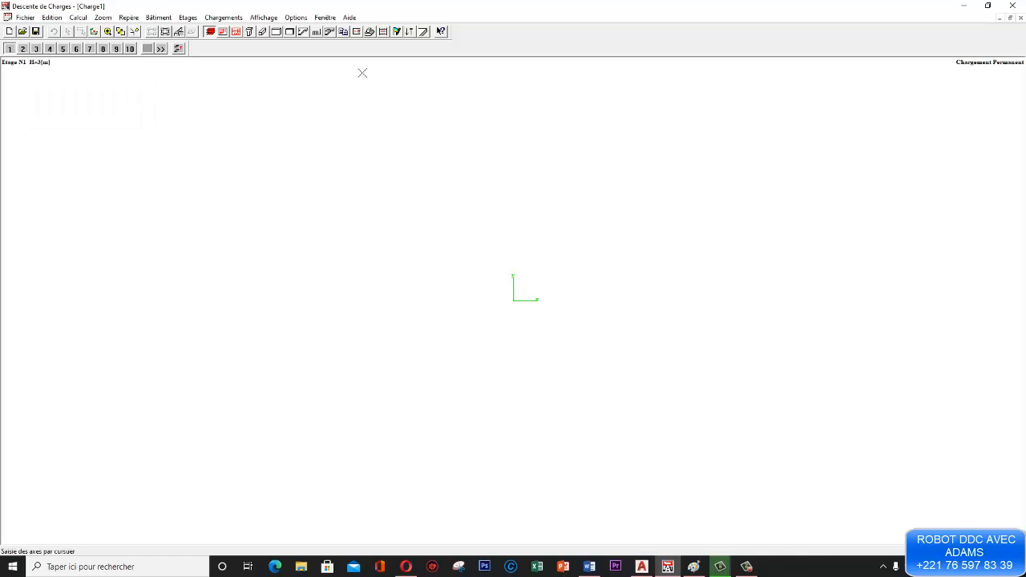
{"action": "left_click", "coordinate": [410, 34]}
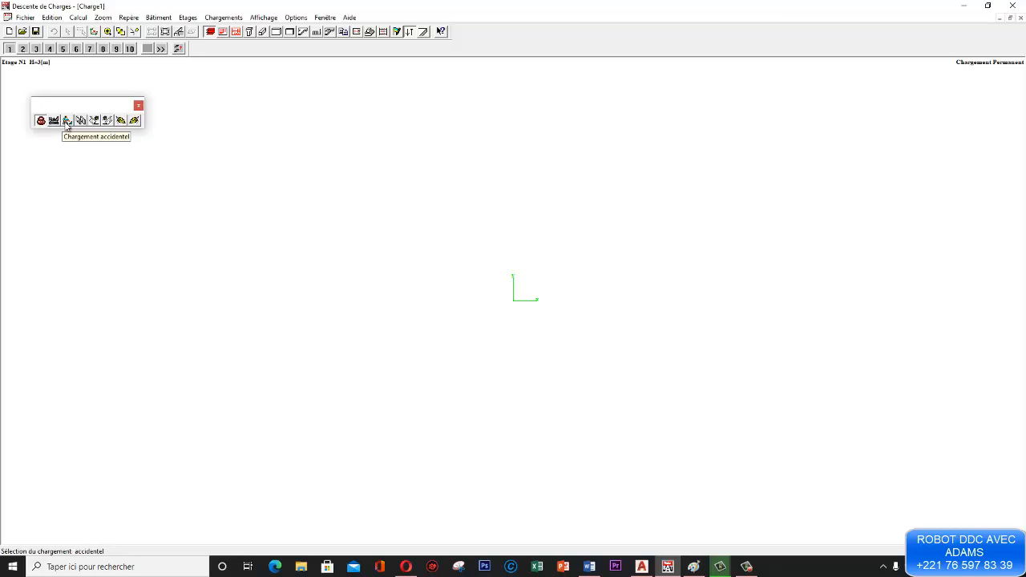
{"action": "left_click", "coordinate": [138, 105]}
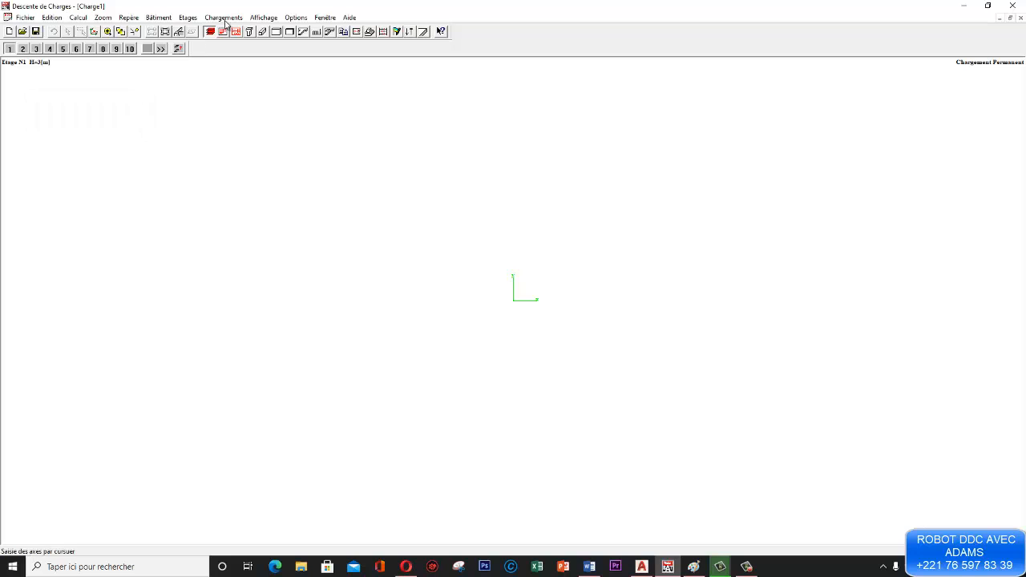
{"action": "left_click", "coordinate": [225, 17]}
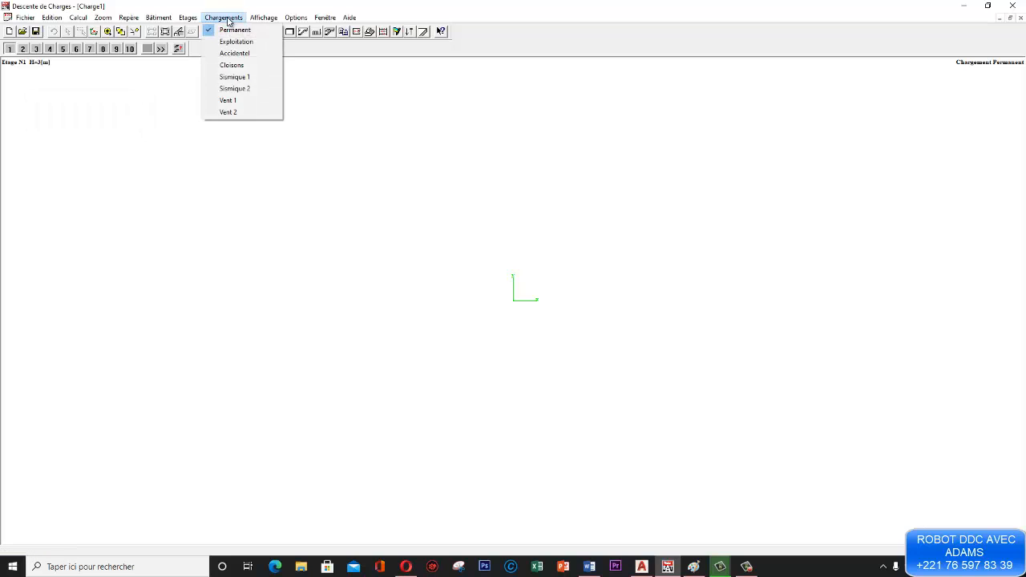
{"action": "left_click", "coordinate": [296, 71]}
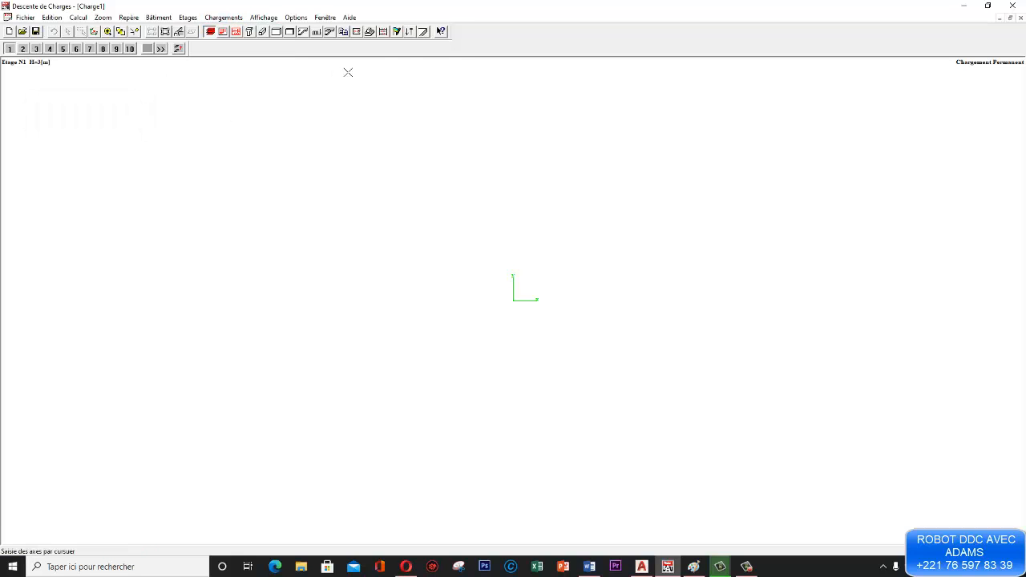
- View the storey characteristics for storey 2, including name, height, fire resistance, cracking and environment, and close them without changes
{"action": "left_click", "coordinate": [24, 50]}
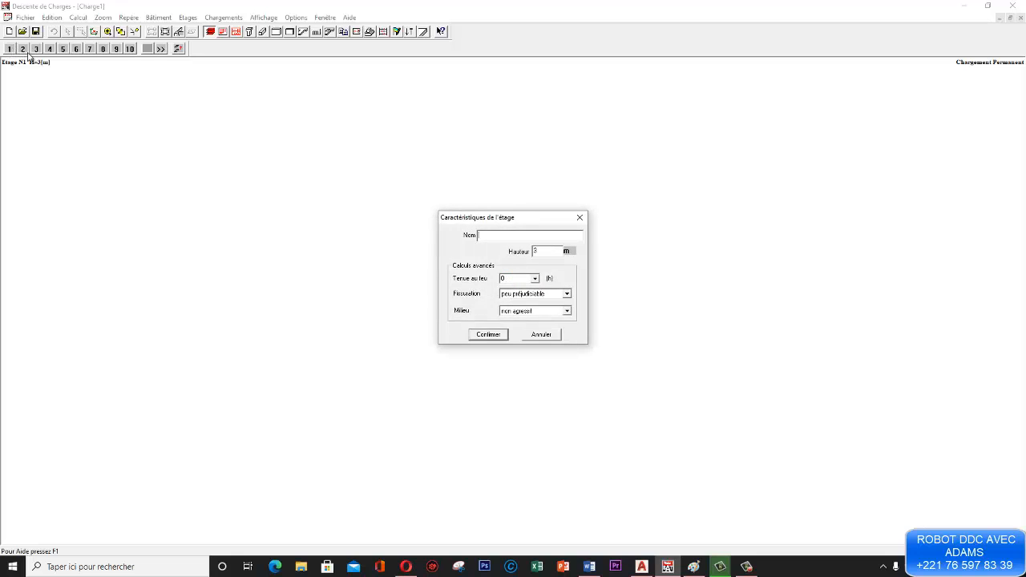
{"action": "left_click", "coordinate": [580, 217]}
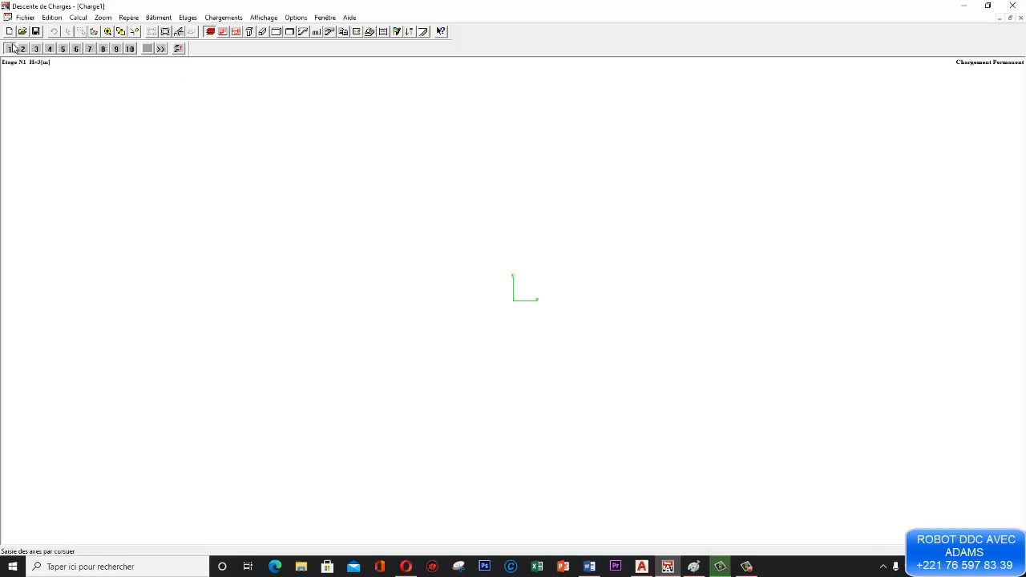
{"action": "left_click", "coordinate": [152, 32]}
{"action": "left_click", "coordinate": [746, 566]}
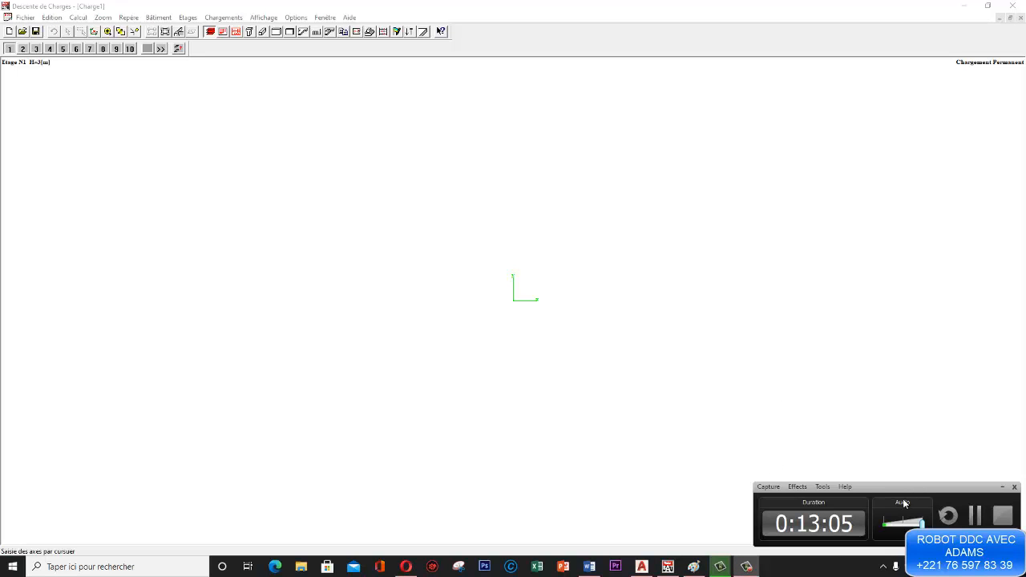